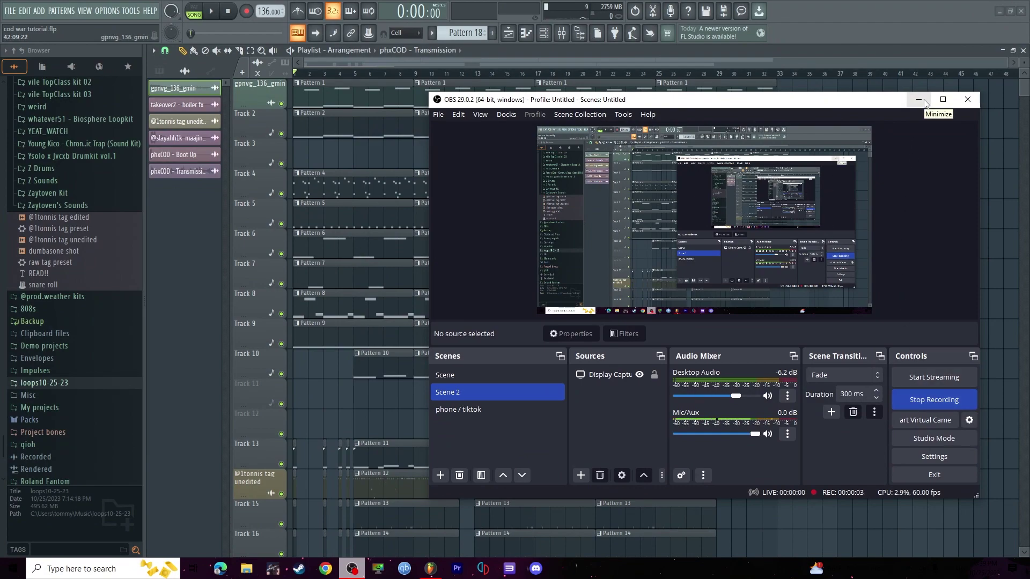
# Minimize the OBS window and open the first Pattern 1 clip from the playlist in the piano roll
pyautogui.click(924, 102)
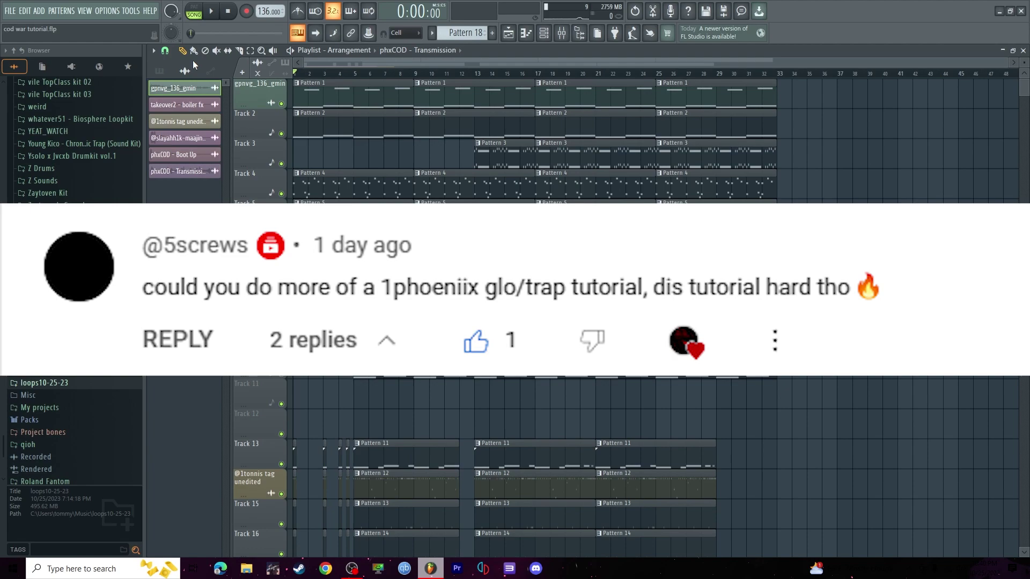
pyautogui.click(351, 100)
pyautogui.doubleClick(347, 100)
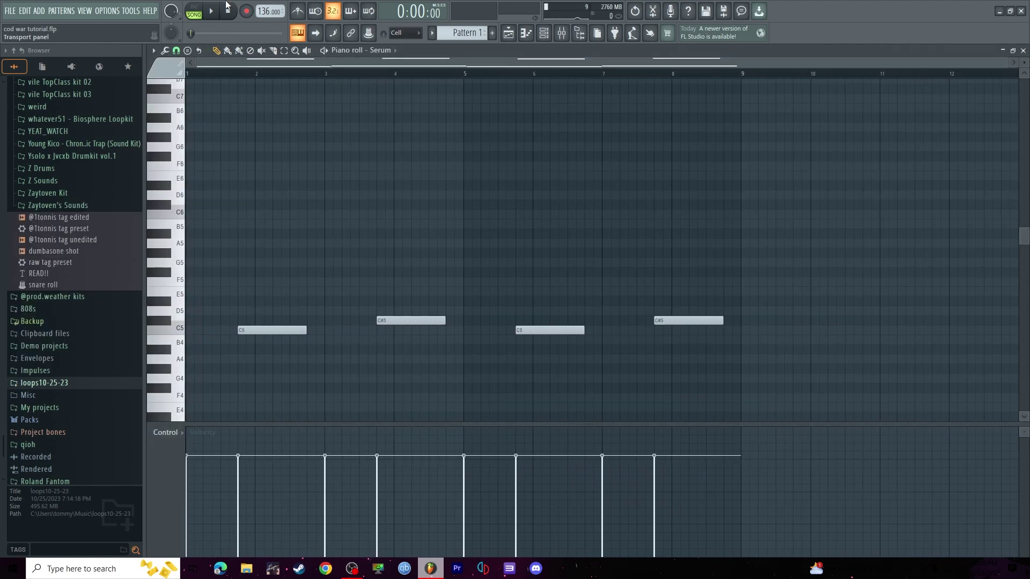
pyautogui.scroll(-3, 272, 84)
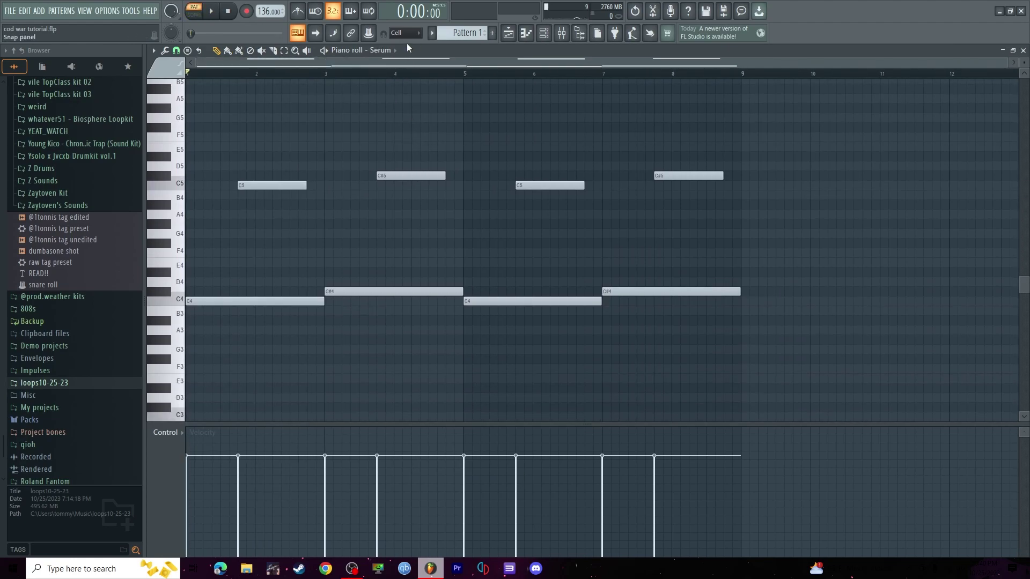
# Play Pattern 1 while viewing the preset in its Serum plugin, and close the plugin and stop playback
pyautogui.click(385, 54)
pyautogui.moveTo(452, 130); pyautogui.dragTo(503, 136)
pyautogui.press('space')
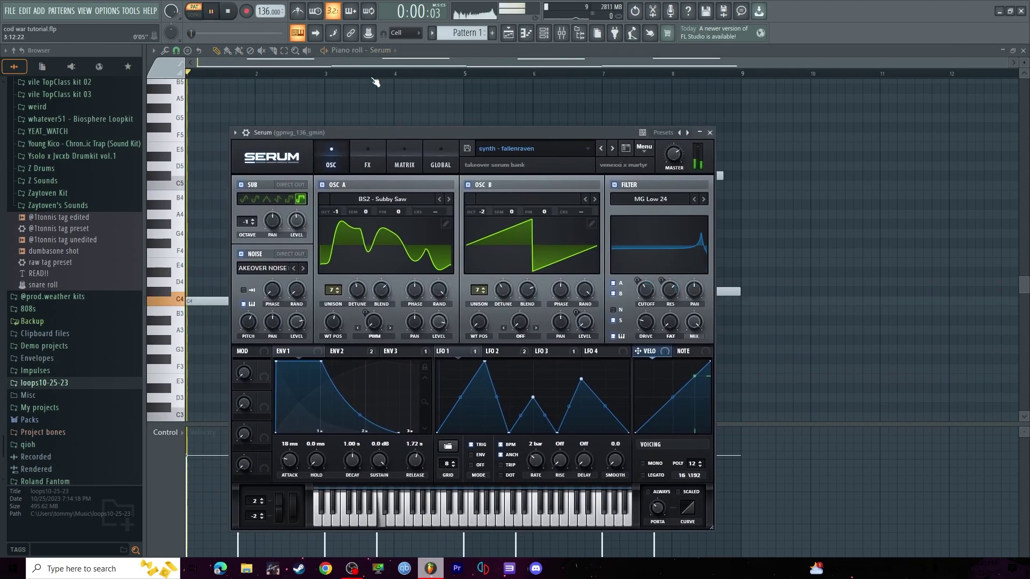
pyautogui.click(381, 66)
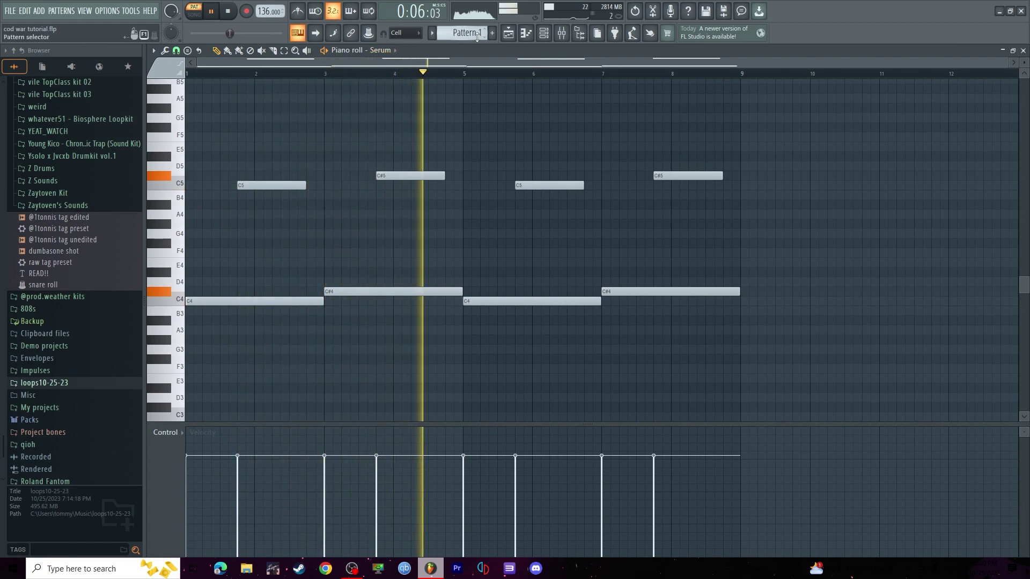
pyautogui.press('space')
# Switch to Pattern 2, play it while viewing its Serum #2 preset, and check the channel's mixer track
pyautogui.scroll(-1, 471, 33)
pyautogui.scroll(-2, 456, 81)
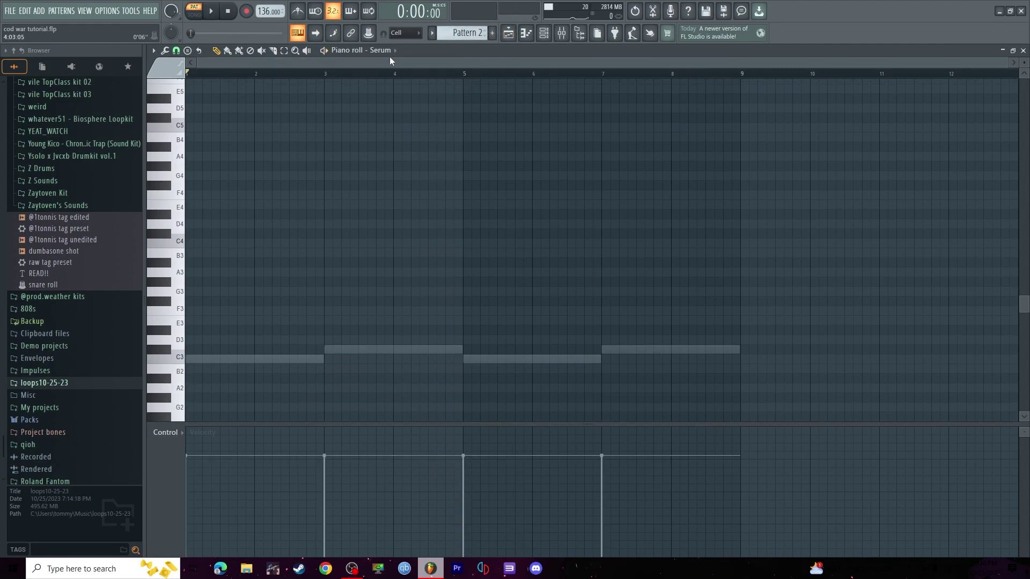
pyautogui.scroll(-1, 389, 50)
pyautogui.scroll(-1, 429, 123)
pyautogui.press('Tab')
pyautogui.press('space')
pyautogui.moveTo(468, 143); pyautogui.dragTo(537, 292)
pyautogui.scroll(-5, 561, 235)
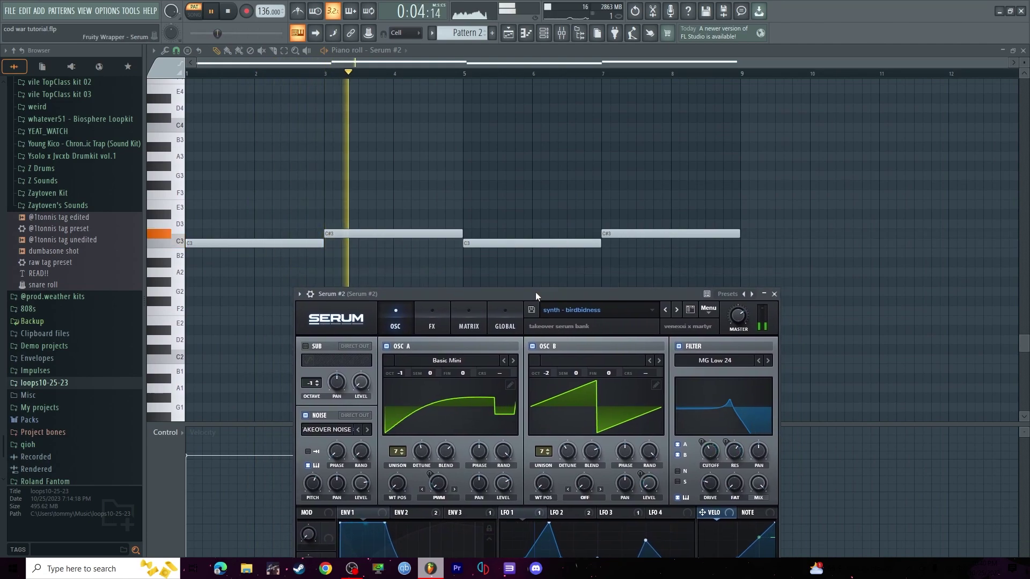
pyautogui.click(433, 55)
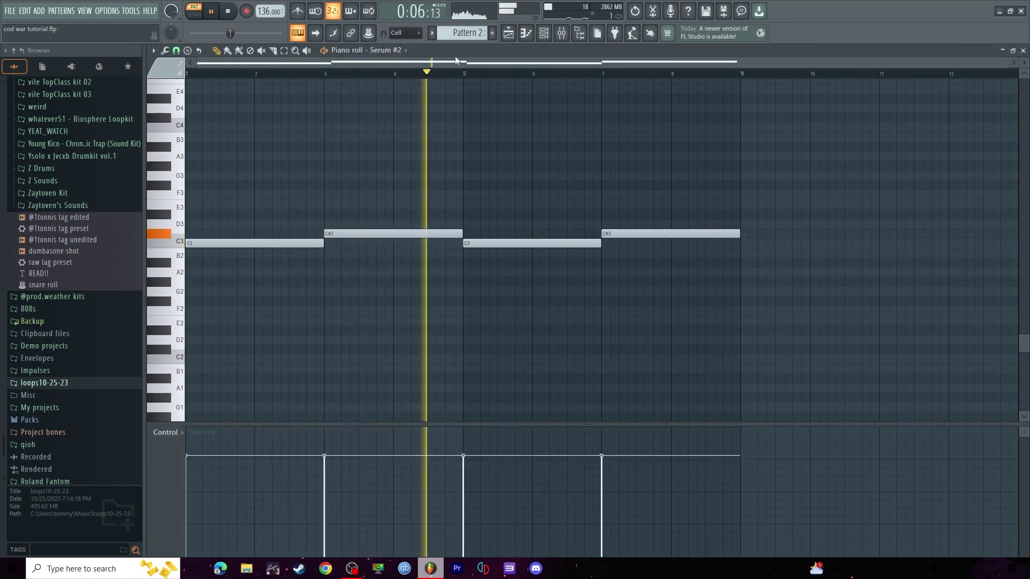
pyautogui.click(561, 33)
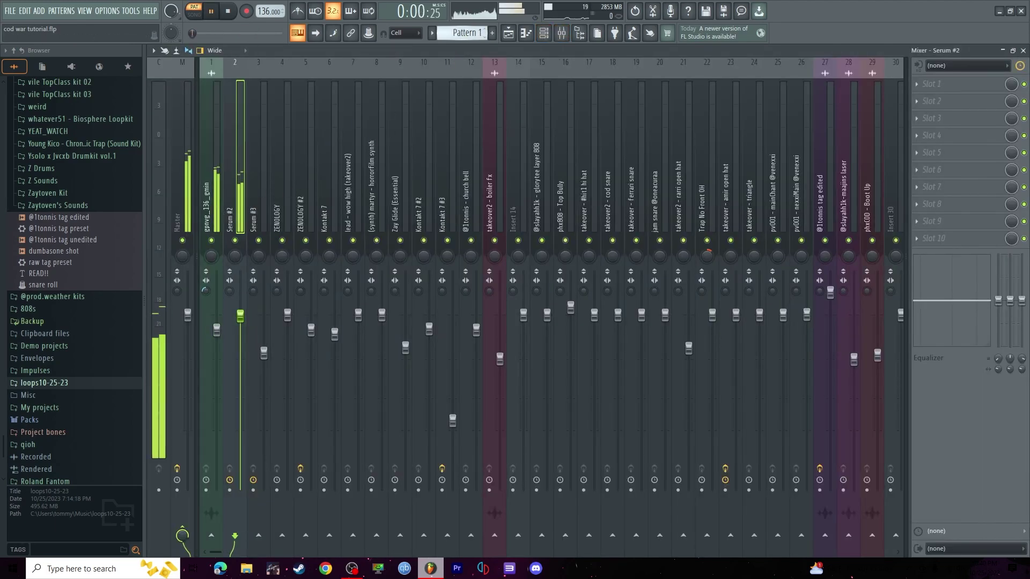
# Show Pattern 3's ZENOLOGY notes in the piano roll and play them while viewing the plugin's preset
pyautogui.click(508, 33)
pyautogui.click(399, 50)
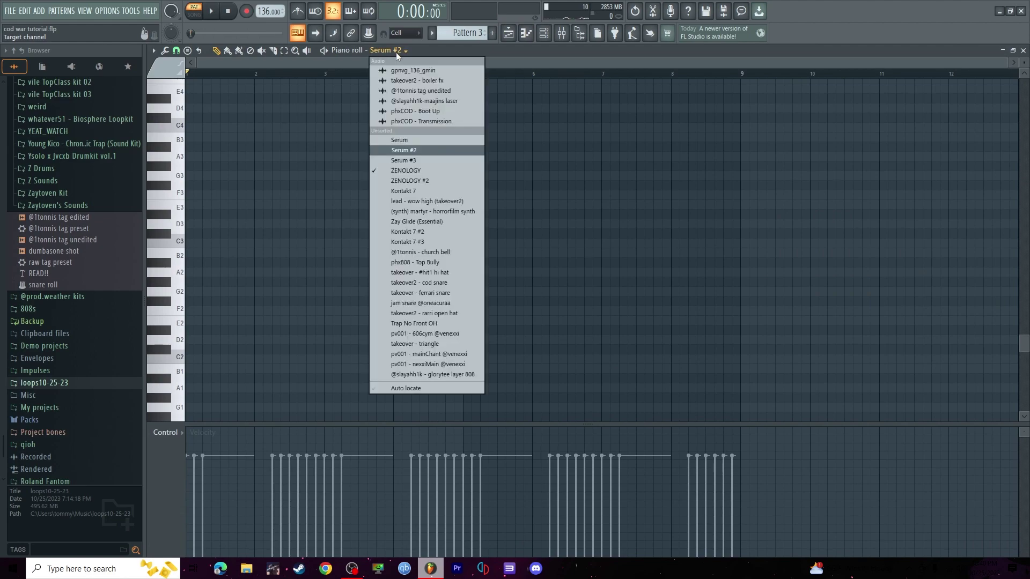
pyautogui.click(400, 57)
pyautogui.press('space')
pyautogui.scroll(9, 413, 156)
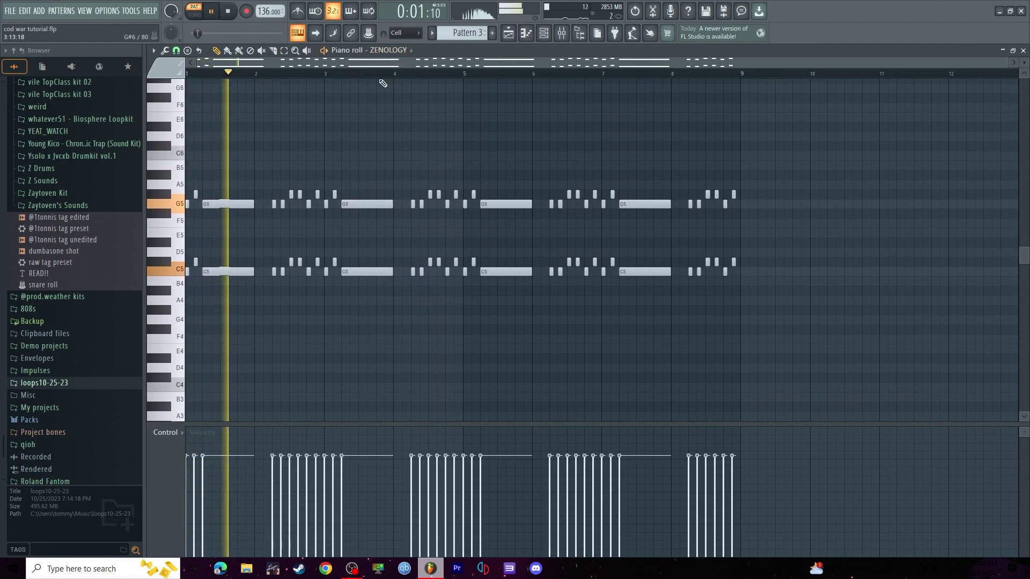
pyautogui.click(387, 51)
pyautogui.moveTo(393, 202); pyautogui.dragTo(455, 318)
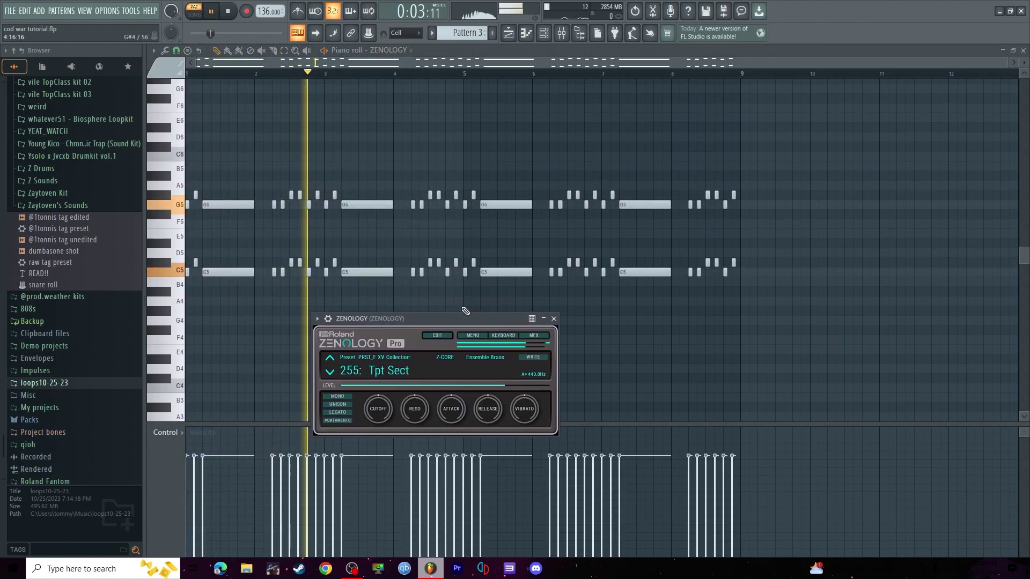
pyautogui.click(490, 63)
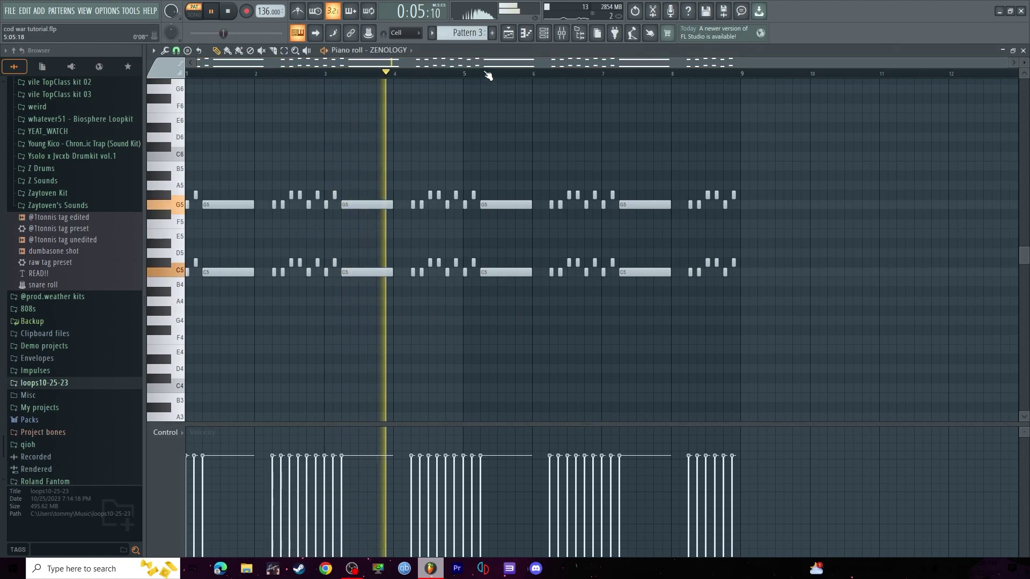
pyautogui.press('space')
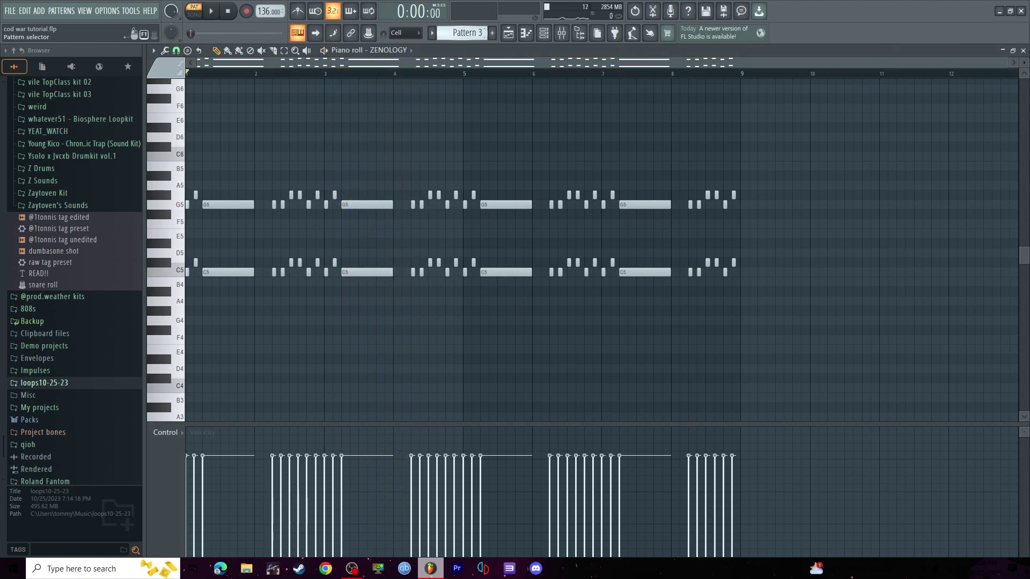
# Select Pattern 4 and open its clip from playlist Track 4 in the piano roll
pyautogui.moveTo(462, 33); pyautogui.dragTo(461, 27)
pyautogui.scroll(-4, 418, 138)
pyautogui.press('F7')
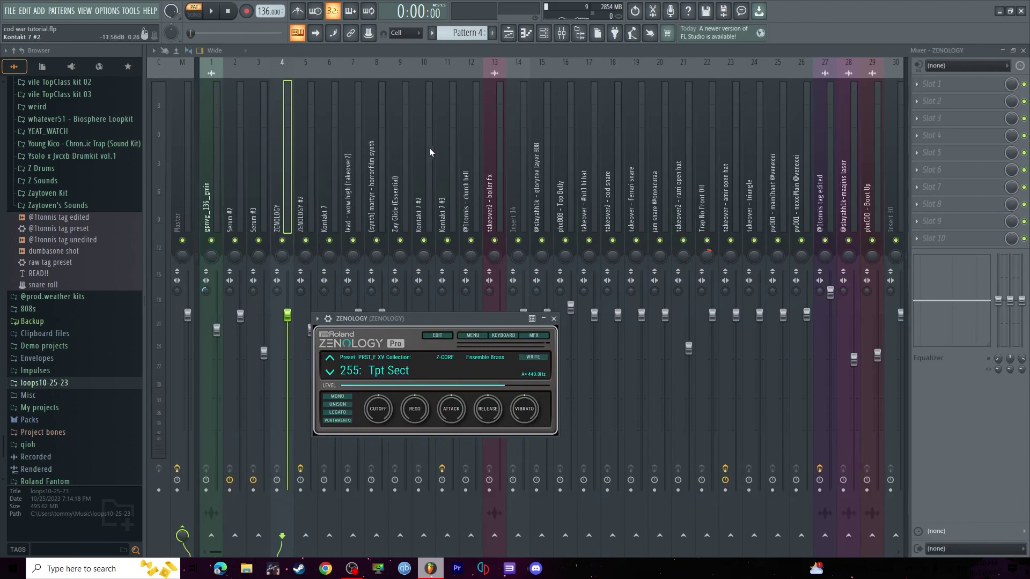
pyautogui.press('F9')
pyautogui.click(508, 33)
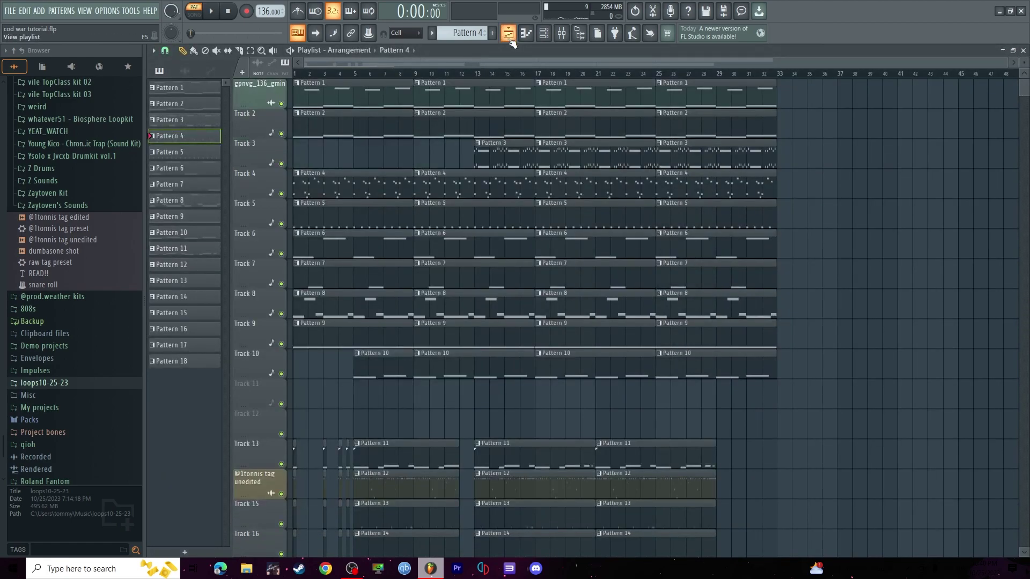
pyautogui.doubleClick(331, 185)
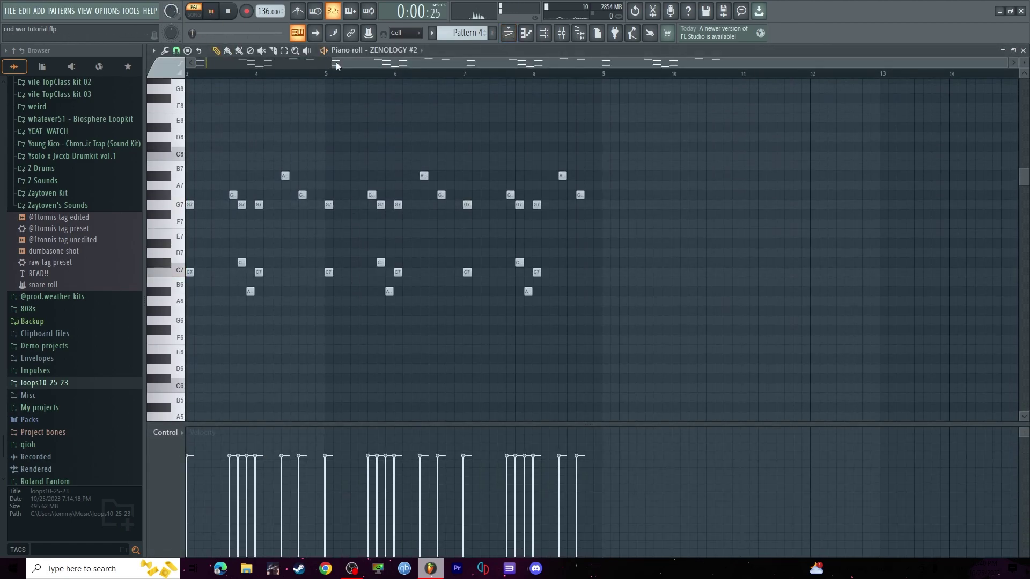
# View the ZENOLOGY #2 preset used by Pattern 4 during playback, and close the plugin and stop playback
pyautogui.rightClick(409, 54)
pyautogui.moveTo(408, 213); pyautogui.dragTo(442, 306)
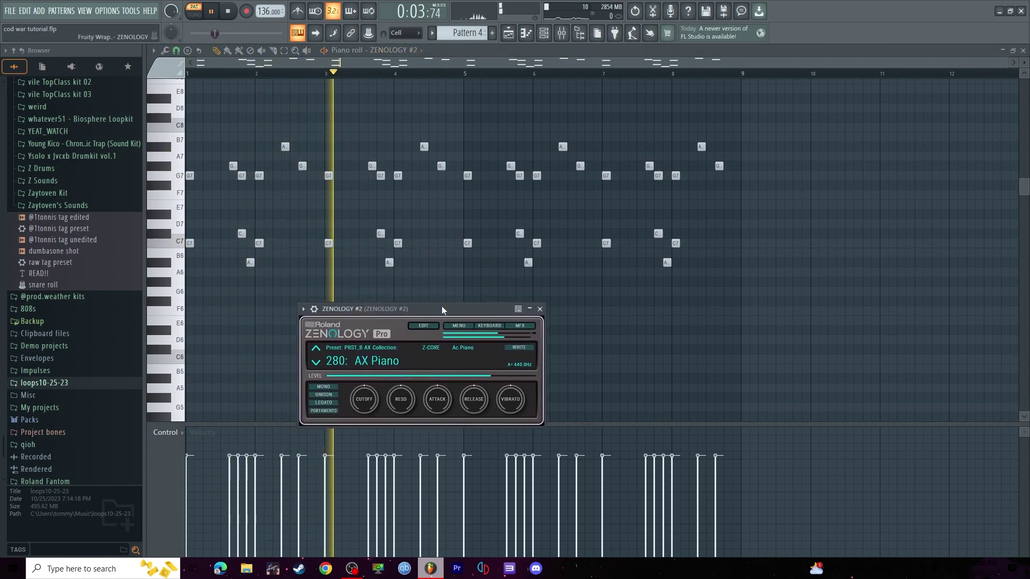
pyautogui.click(392, 58)
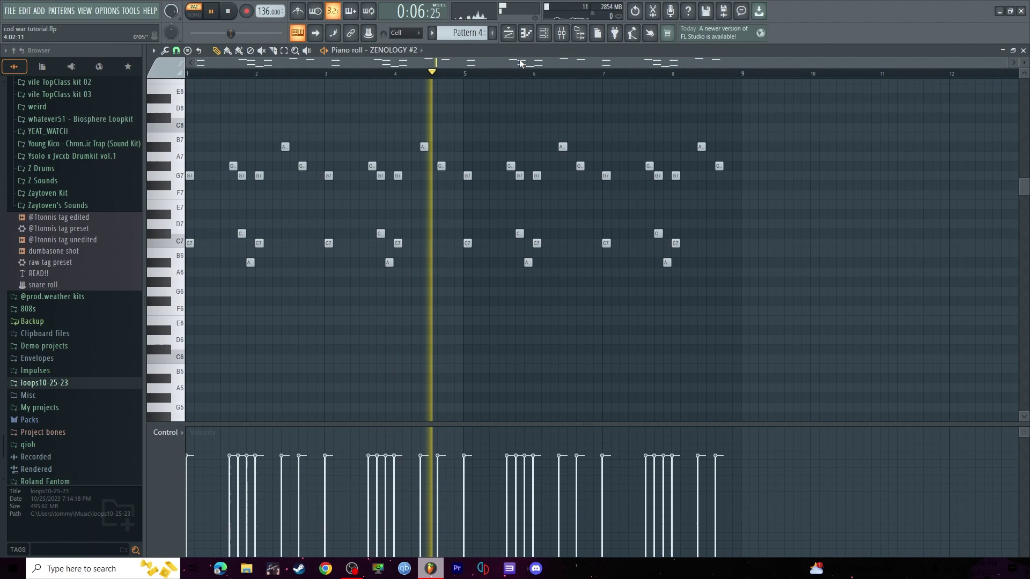
pyautogui.press('space')
# Inspect the Effectrix2 and ShaperBox 2 effects on the ZENOLOGY #2 mixer track and close their windows
pyautogui.click(561, 33)
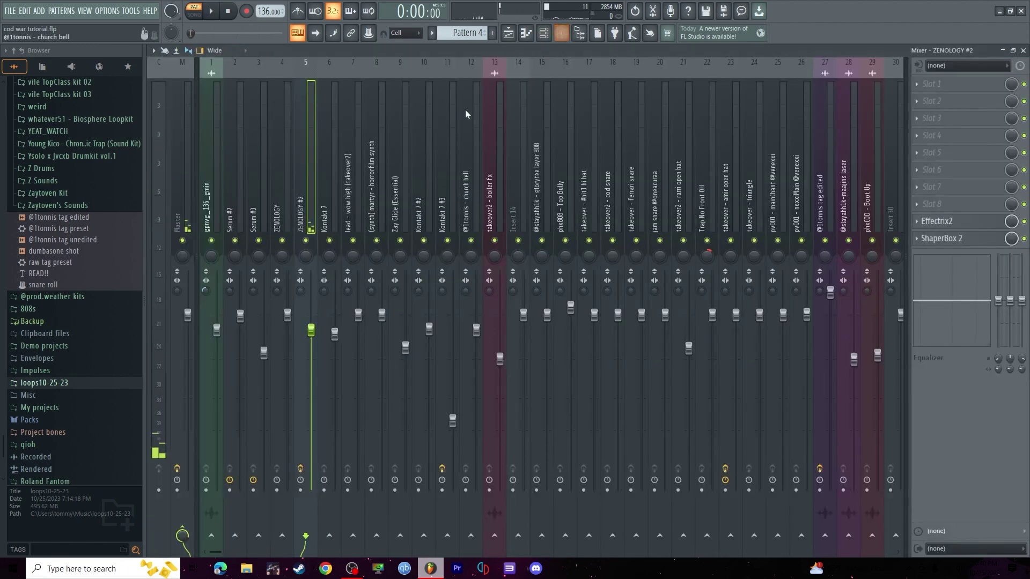
pyautogui.click(960, 224)
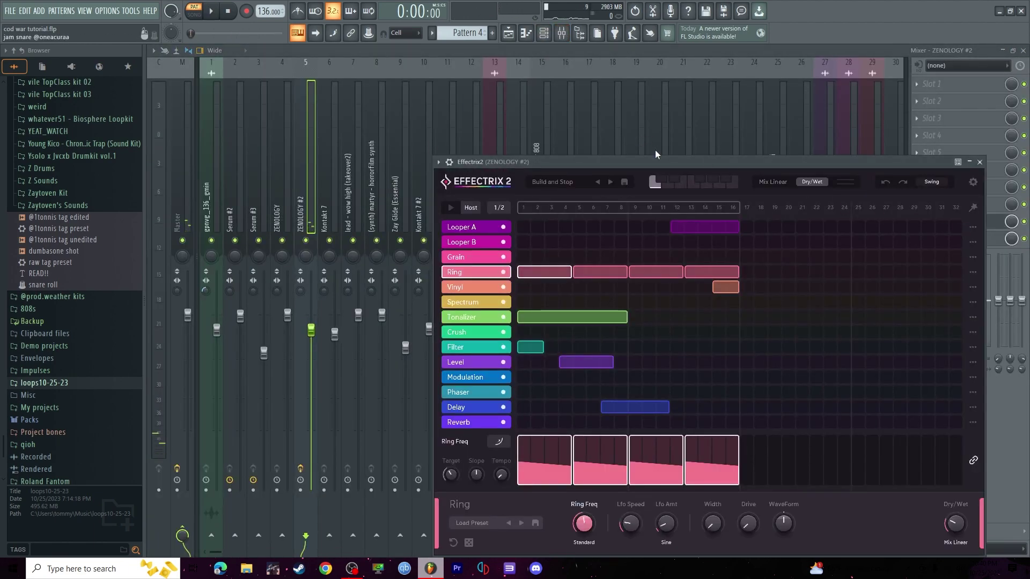
pyautogui.moveTo(662, 161); pyautogui.dragTo(393, 107)
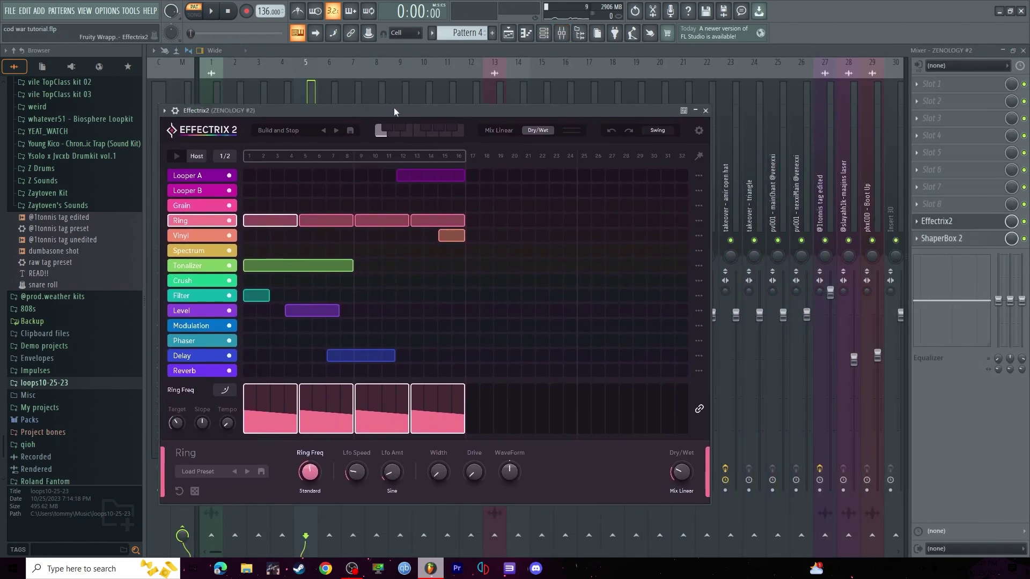
pyautogui.click(972, 245)
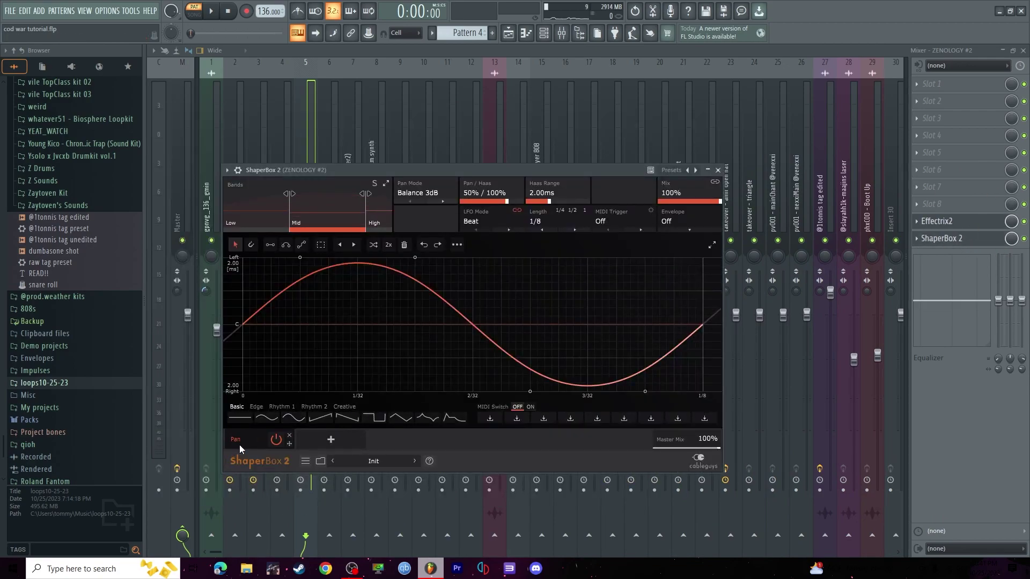
pyautogui.press('Escape')
pyautogui.press('Escape')
pyautogui.press('Escape')
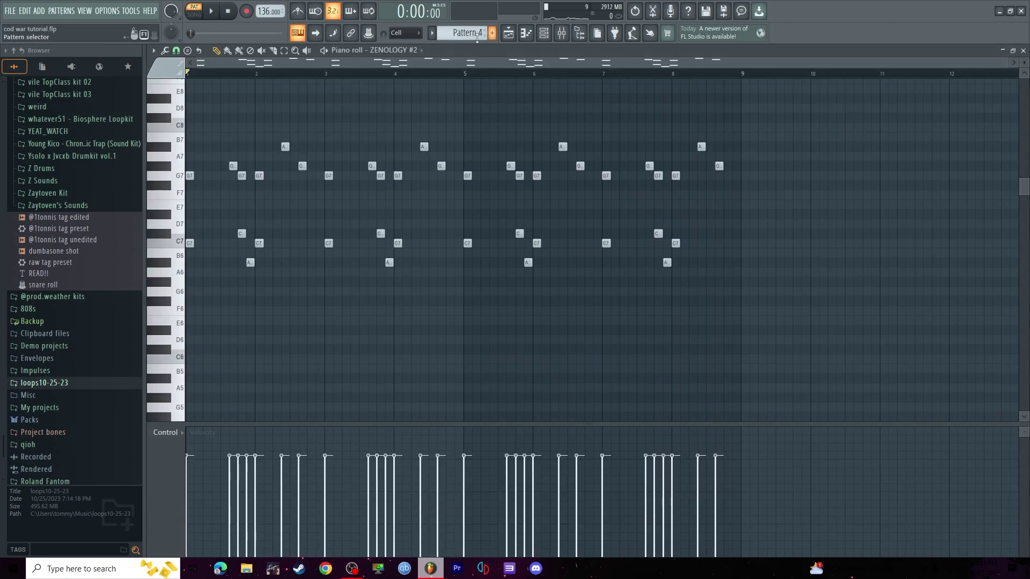
# Switch to Pattern 5, show its Kontakt 7 notes and play them while viewing the loaded Kontakt instrument
pyautogui.scroll(-1, 477, 39)
pyautogui.click(403, 53)
pyautogui.click(403, 53)
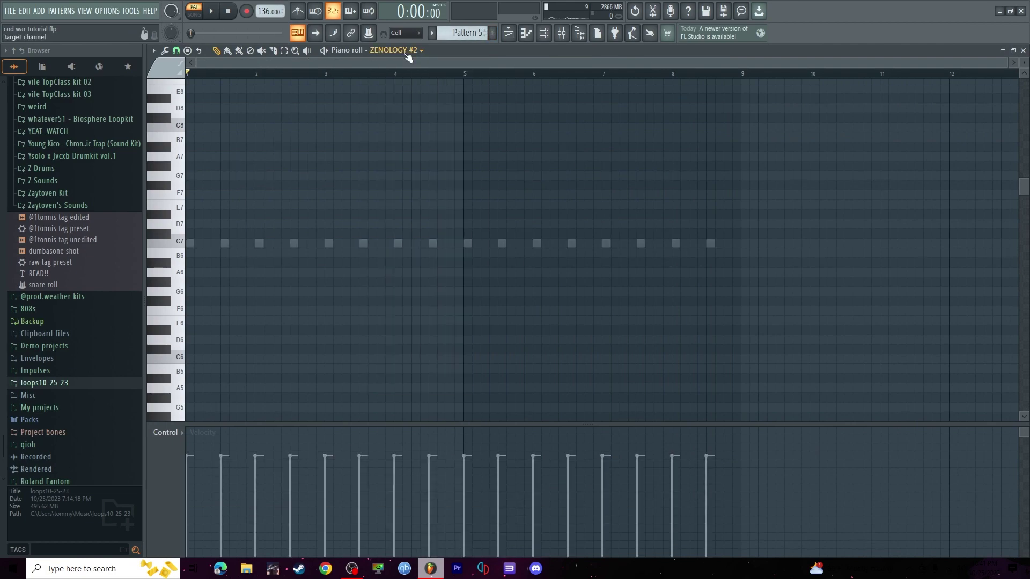
pyautogui.scroll(-1, 403, 53)
pyautogui.press('space')
pyautogui.rightClick(399, 54)
pyautogui.moveTo(445, 115); pyautogui.dragTo(464, 366)
pyautogui.scroll(-3, 402, 112)
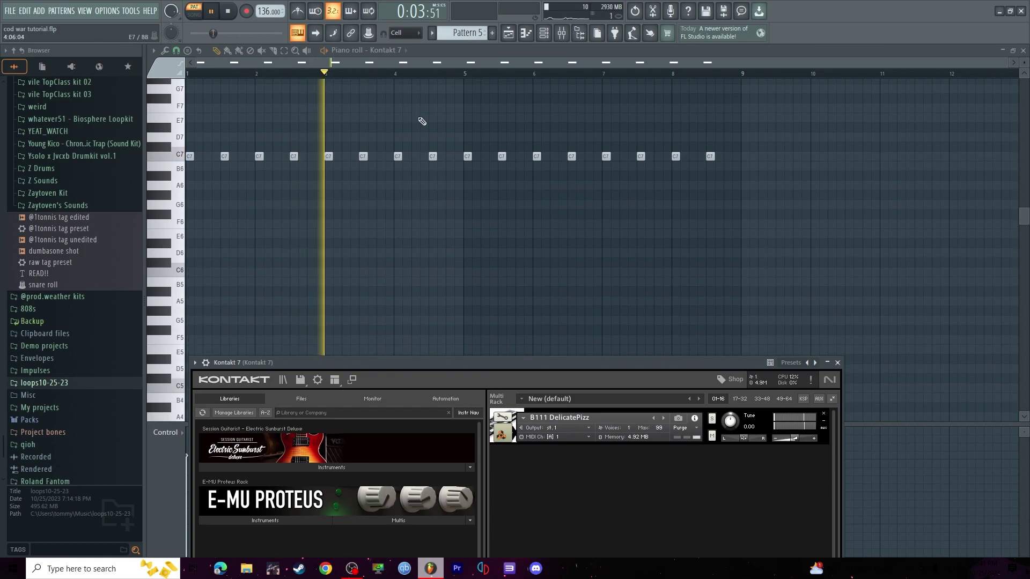
pyautogui.click(448, 66)
pyautogui.click(543, 39)
pyautogui.press('space')
# Switch to Pattern 6, view the sampler settings of the "lead - wow high (takeover2)" channel and play its notes
pyautogui.scroll(-1, 461, 33)
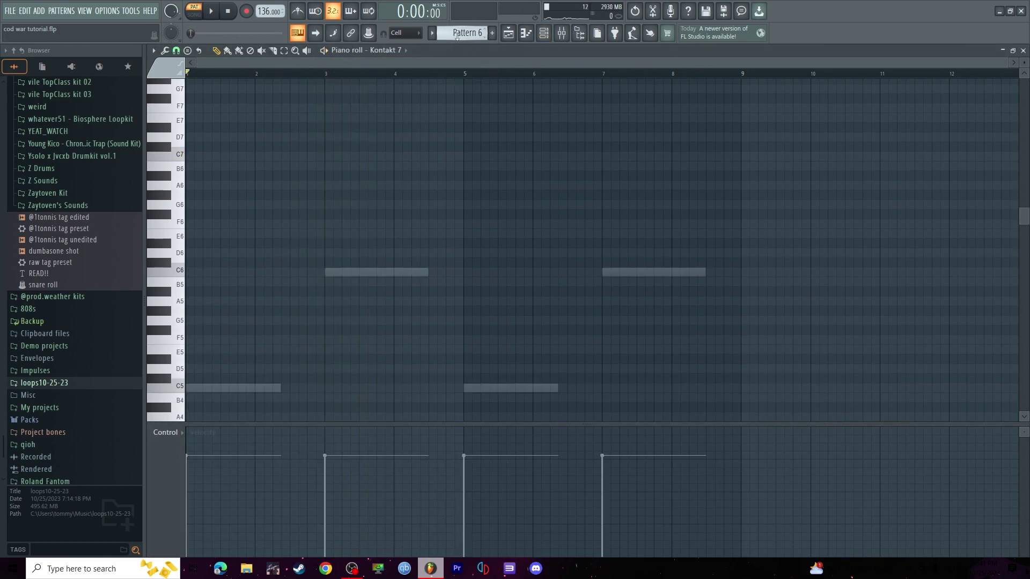
pyautogui.press('space')
pyautogui.scroll(-3, 401, 86)
pyautogui.scroll(-1, 394, 50)
pyautogui.click(432, 51)
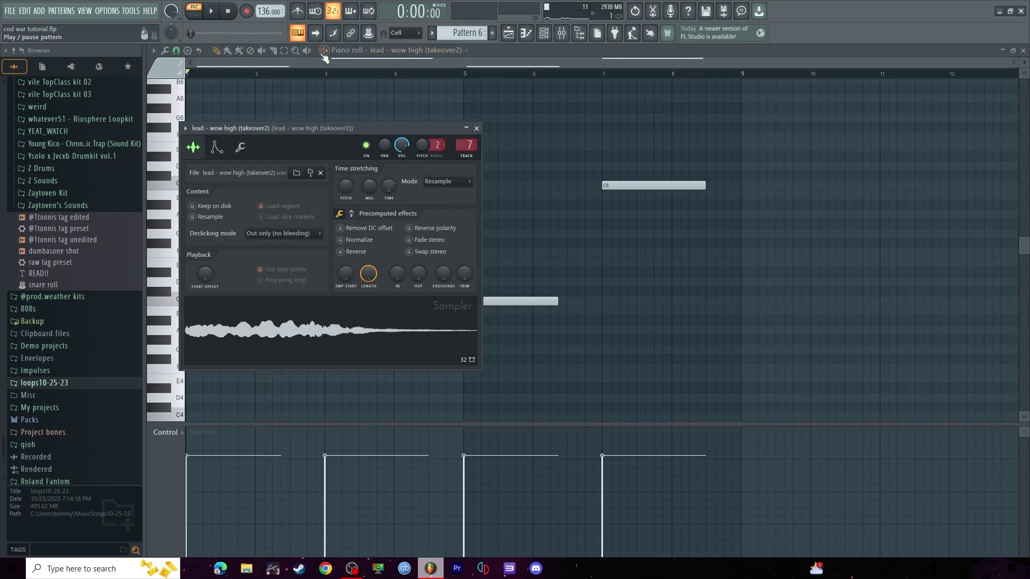
pyautogui.click(324, 57)
pyautogui.press('space')
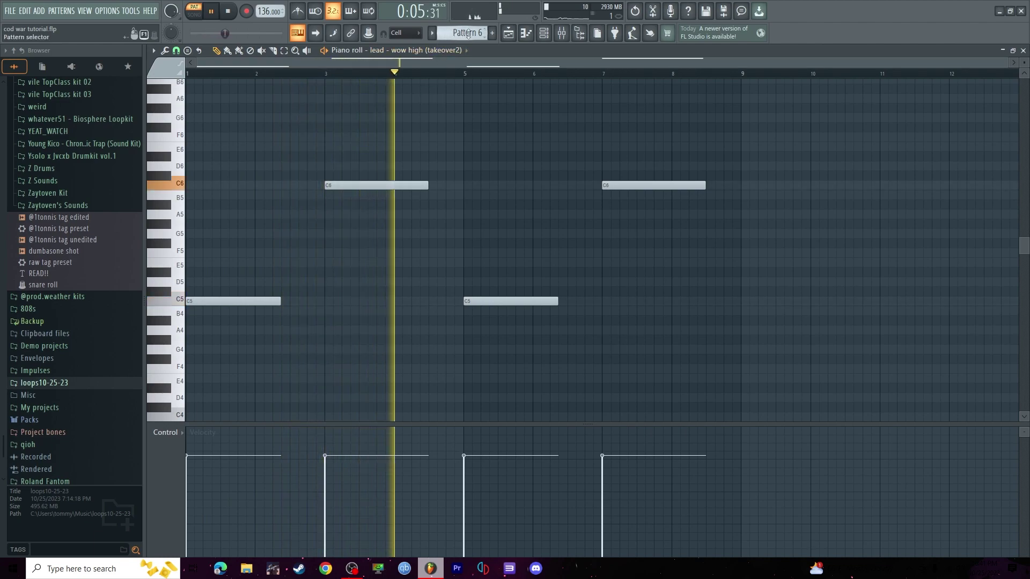
pyautogui.press('space')
# Switch to Pattern 7, show its Zay Glide (Essential) notes and play them
pyautogui.scroll(-1, 467, 33)
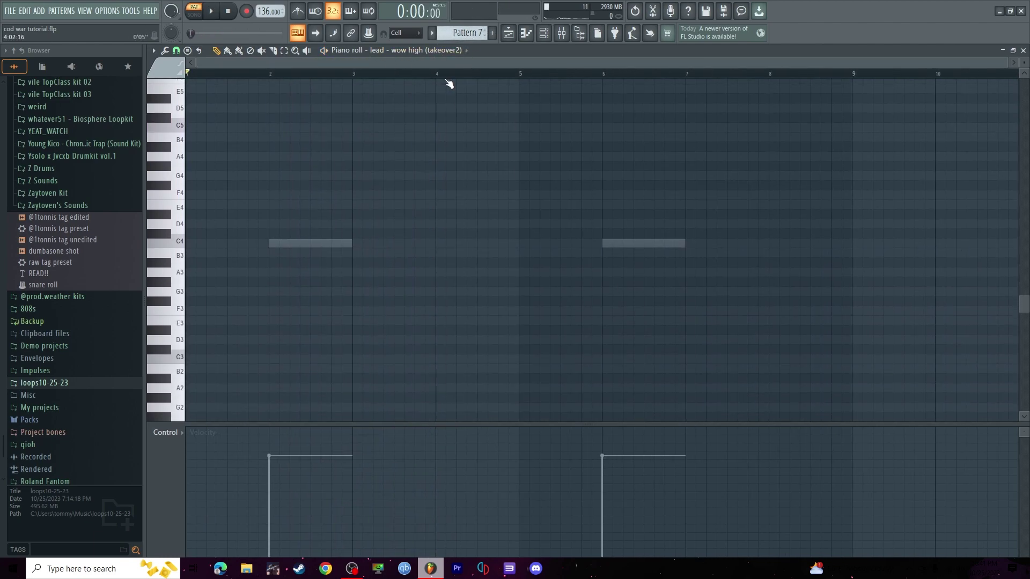
pyautogui.scroll(-1, 435, 54)
pyautogui.press('space')
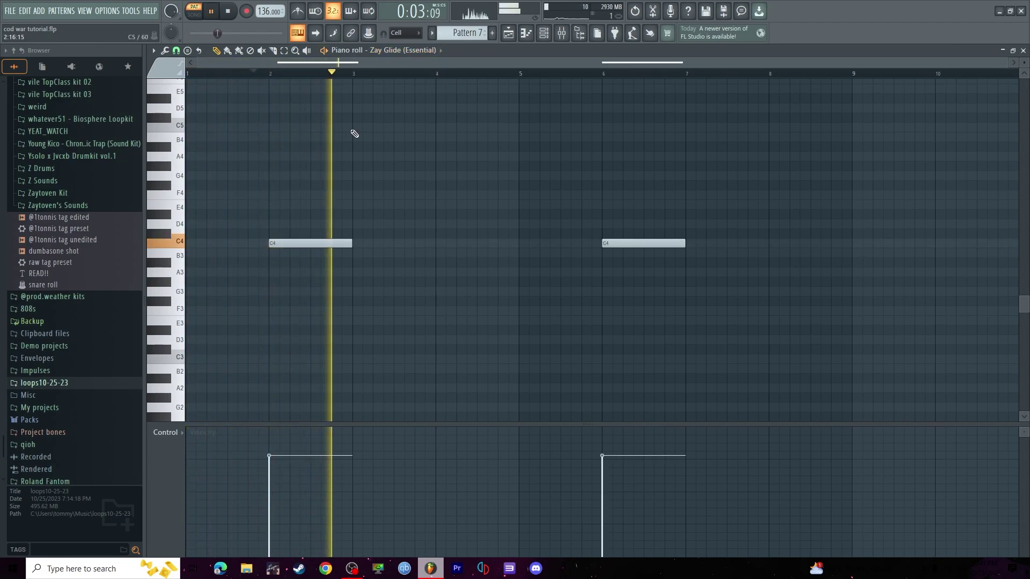
pyautogui.click(230, 11)
# Switch to Pattern 8, play its Kontakt 7 #2 notes and open the plugin to view the loaded instrument
pyautogui.press('+')
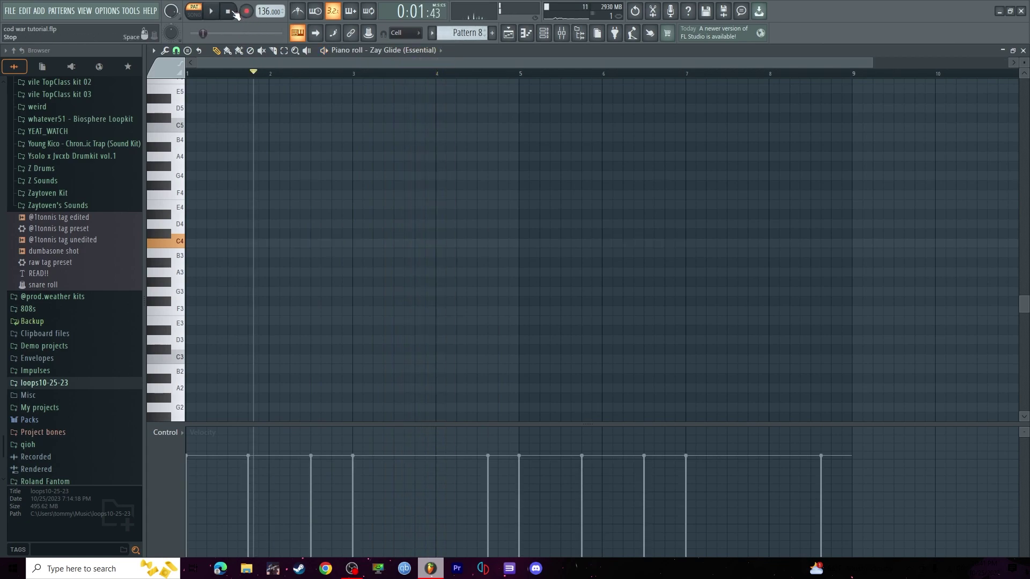
pyautogui.press('space')
pyautogui.scroll(5, 283, 172)
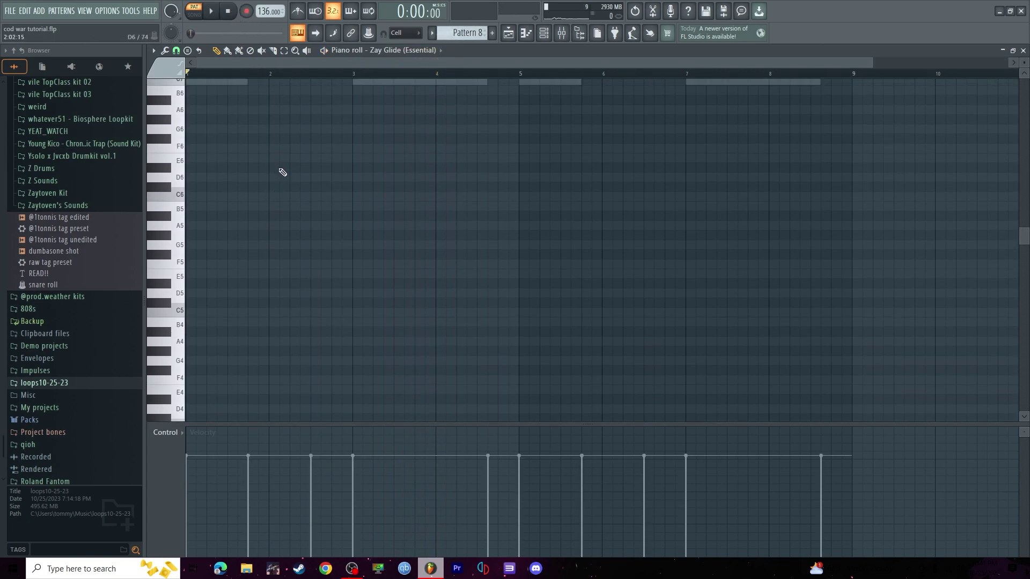
pyautogui.scroll(7, 282, 172)
pyautogui.press('space')
pyautogui.scroll(1, 406, 52)
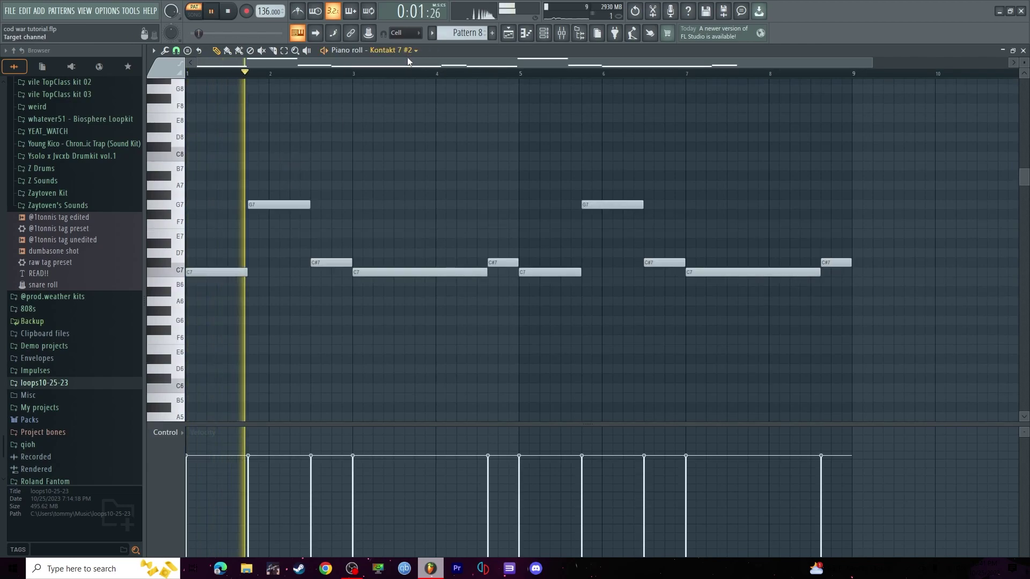
pyautogui.rightClick(409, 51)
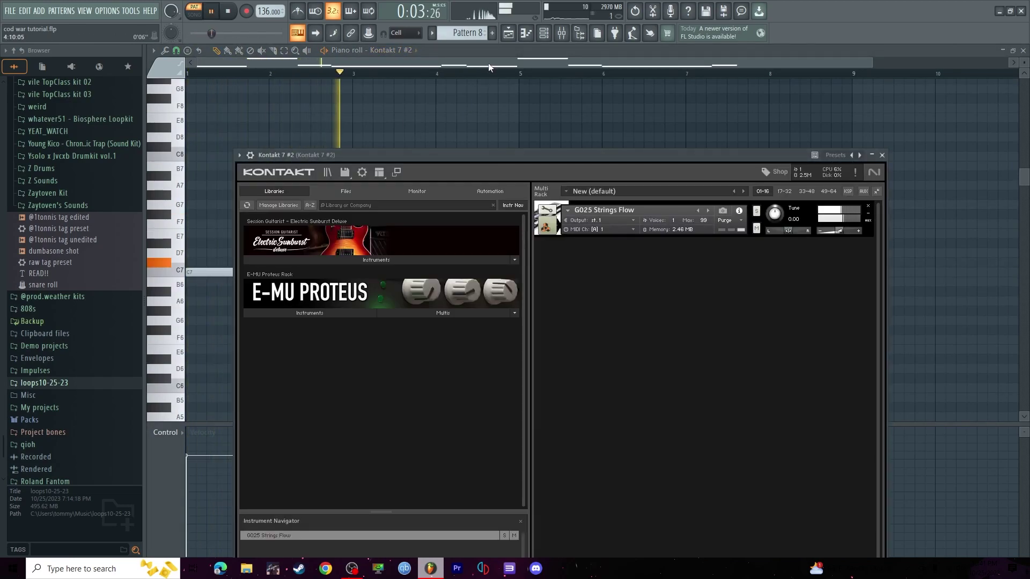
# Finish playing Pattern 8, switch to Pattern 9 and play its Kontakt 7 #3 notes with the instrument window moved aside
pyautogui.moveTo(489, 67); pyautogui.dragTo(494, 67)
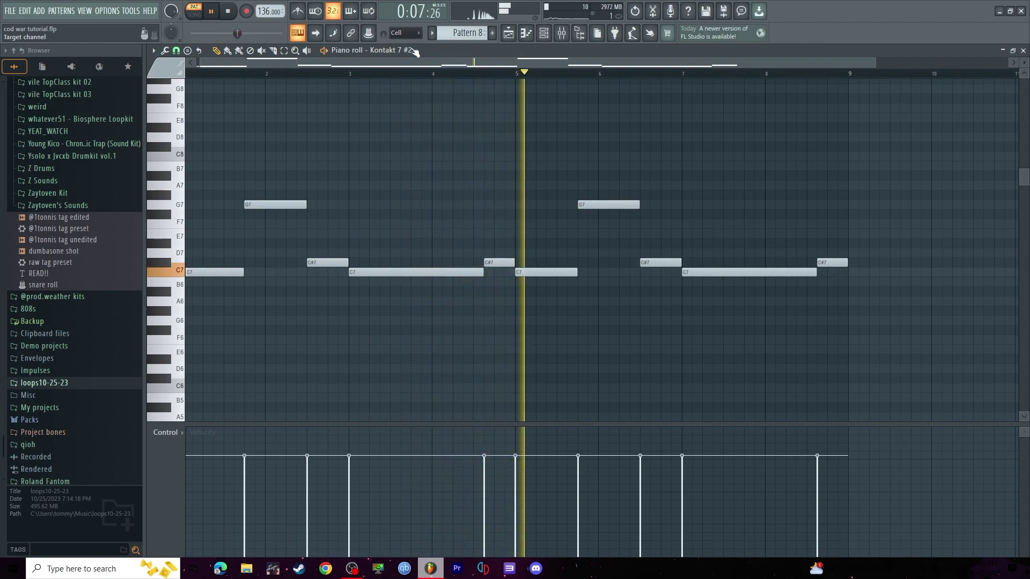
pyautogui.press('space')
pyautogui.scroll(1, 463, 33)
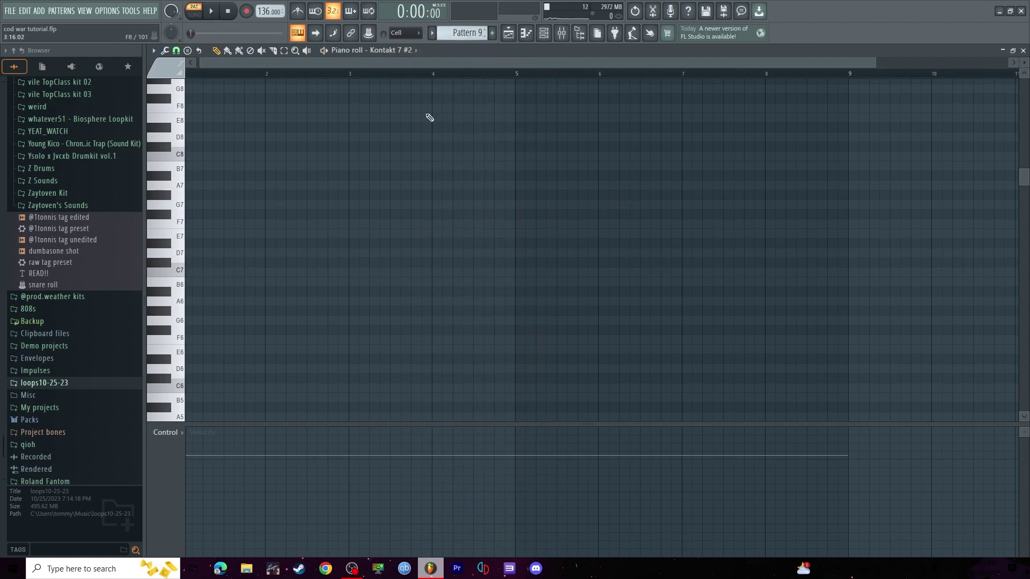
pyautogui.scroll(-9, 416, 128)
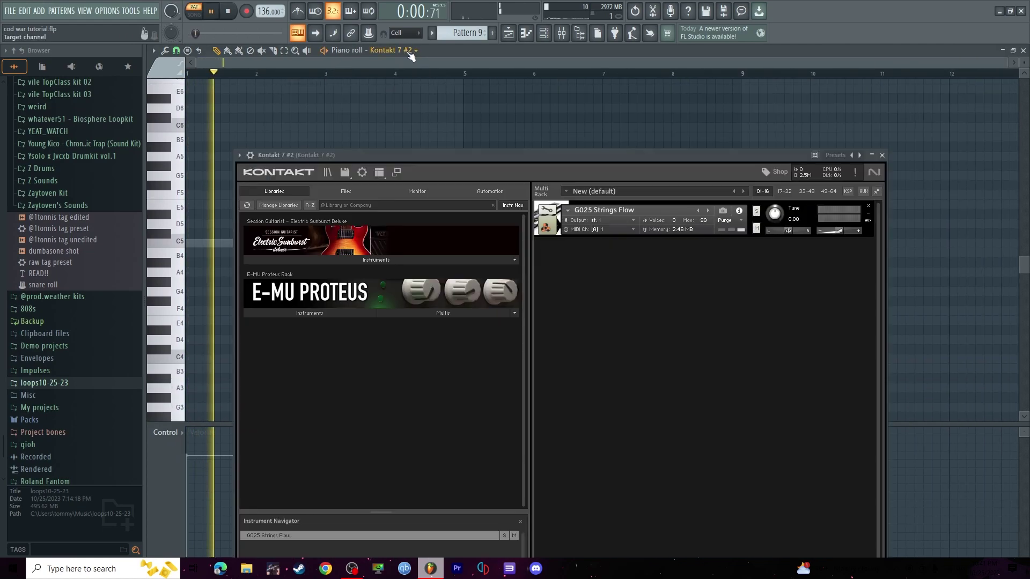
pyautogui.click(406, 50)
pyautogui.click(400, 247)
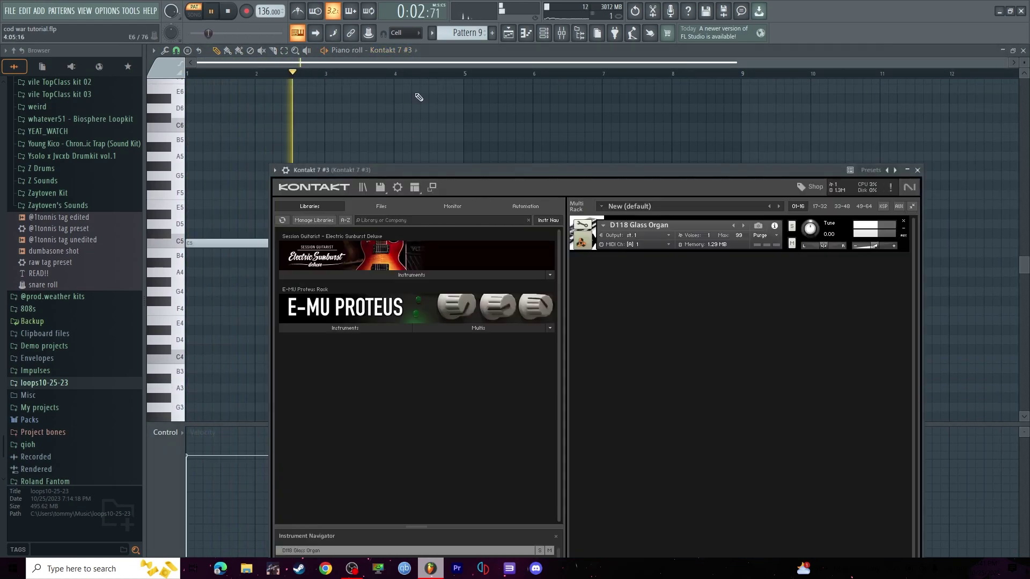
pyautogui.moveTo(445, 171); pyautogui.dragTo(314, 284)
# Open the Kontakt 7 #3 mixer track, inspect its ShaperBox 2 settings and return to the playlist
pyautogui.click(560, 33)
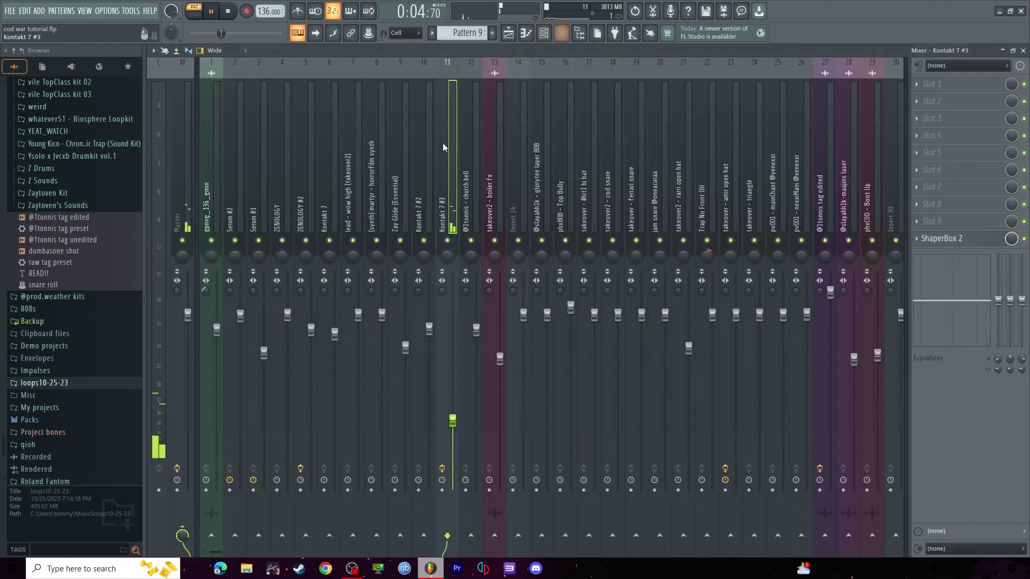
pyautogui.click(965, 241)
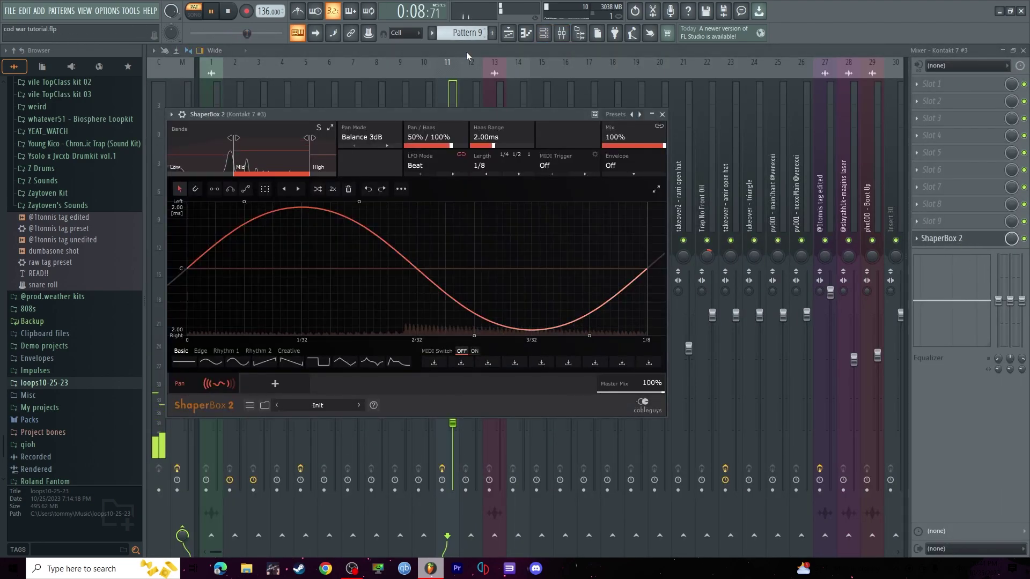
pyautogui.press('Escape')
pyautogui.press('F5')
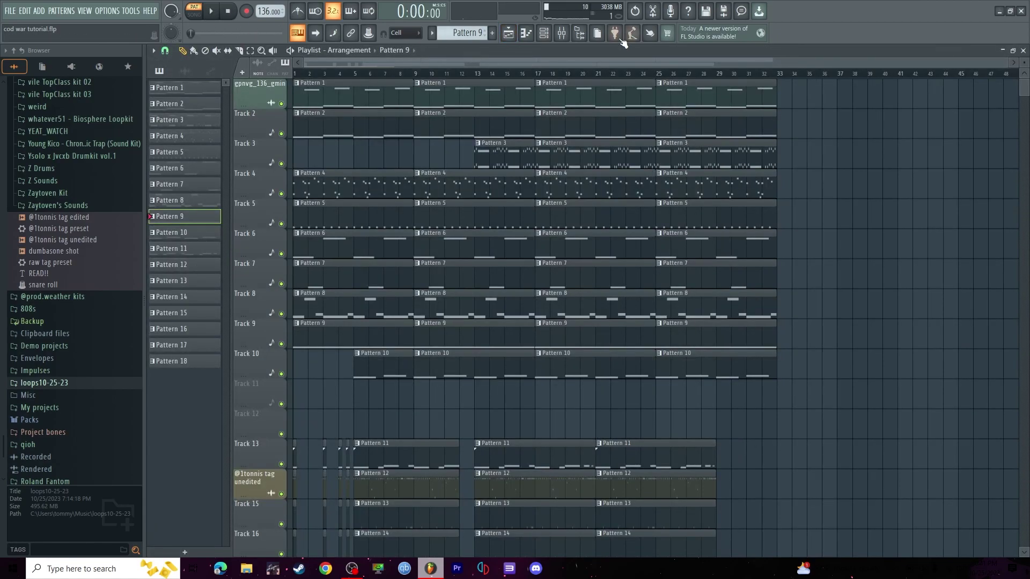
# Switch to Pattern 10, show the church bell channel's notes in the piano roll and play them
pyautogui.click(525, 32)
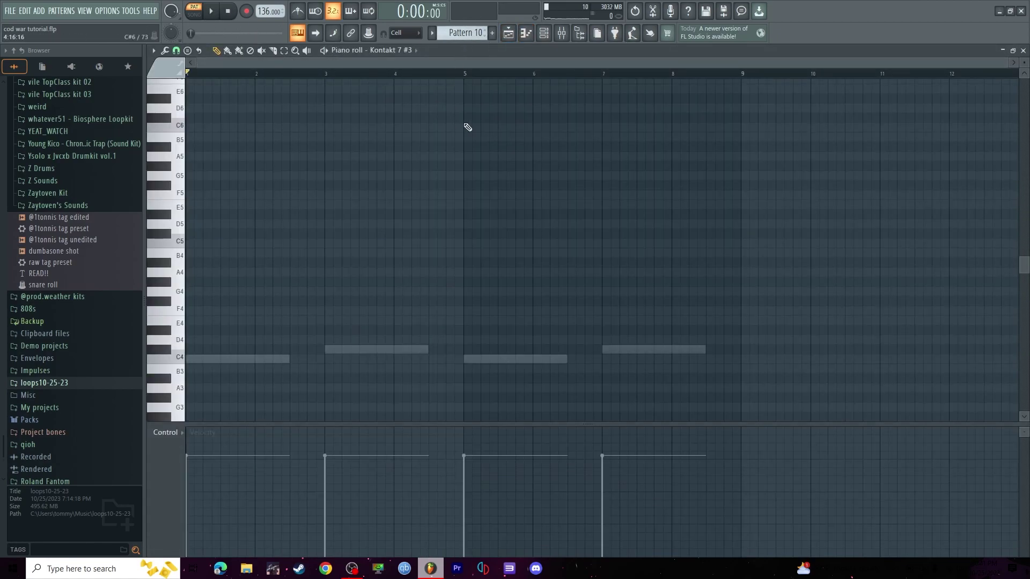
pyautogui.click(399, 50)
pyautogui.click(424, 250)
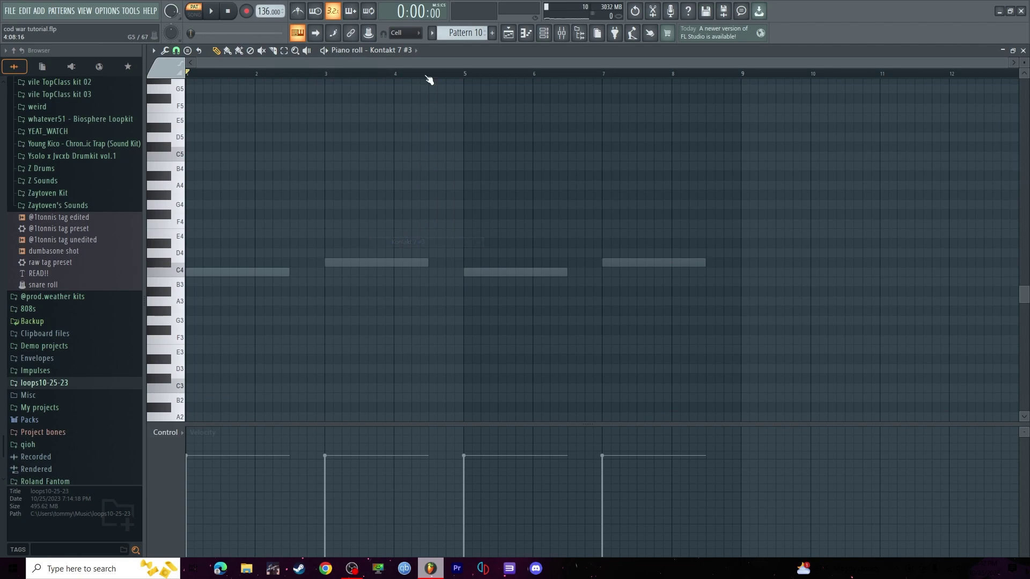
pyautogui.scroll(-2, 271, 124)
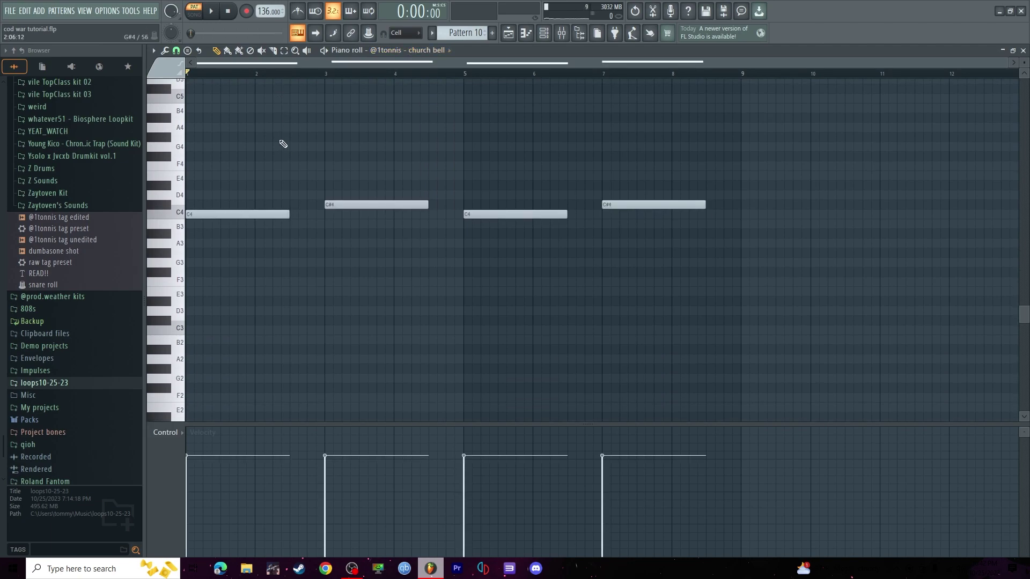
pyautogui.click(212, 13)
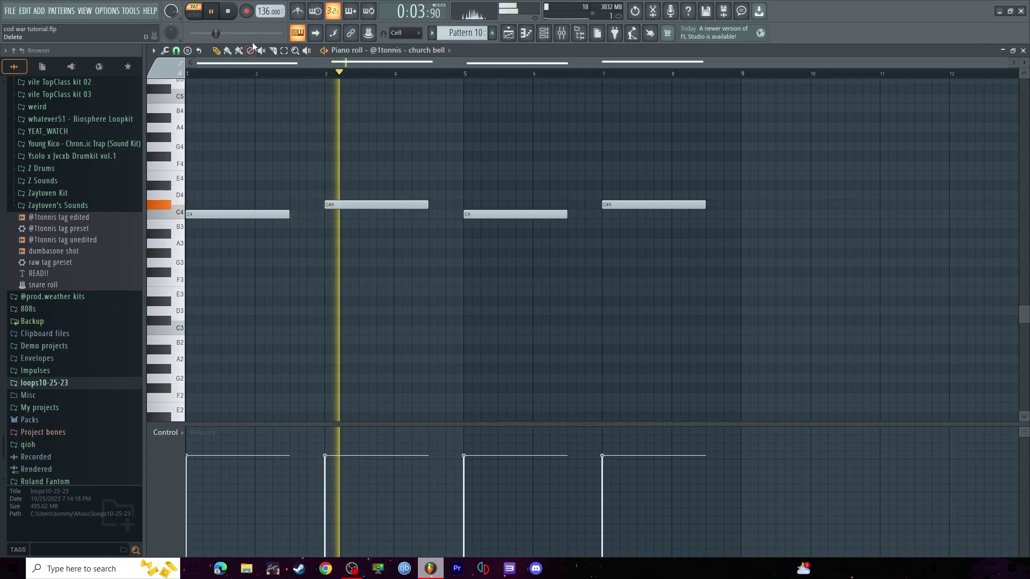
# Return to the playlist in song mode and play the arrangement with only the melody tracks 1 to 10 unmuted
pyautogui.press('+')
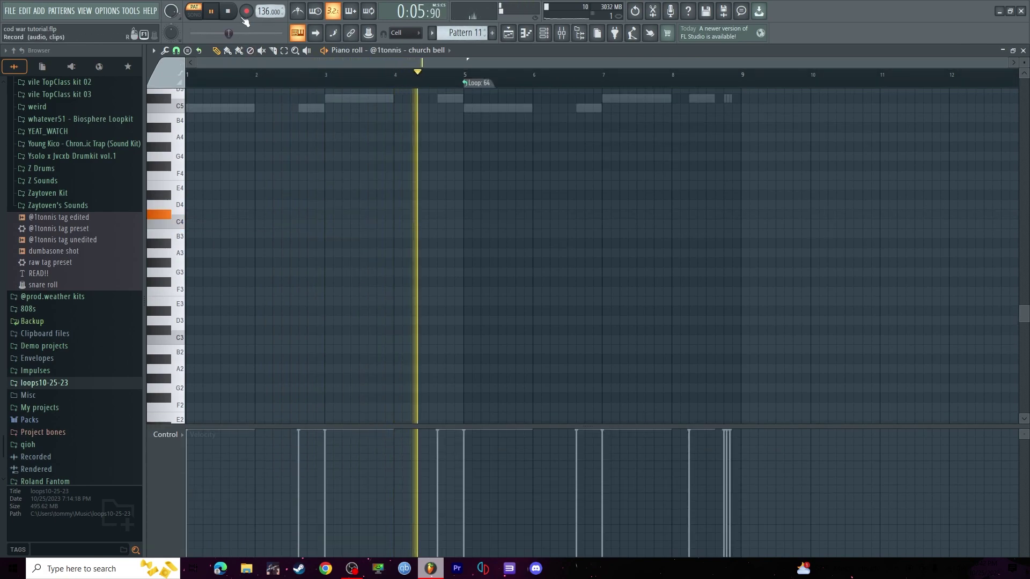
pyautogui.click(509, 34)
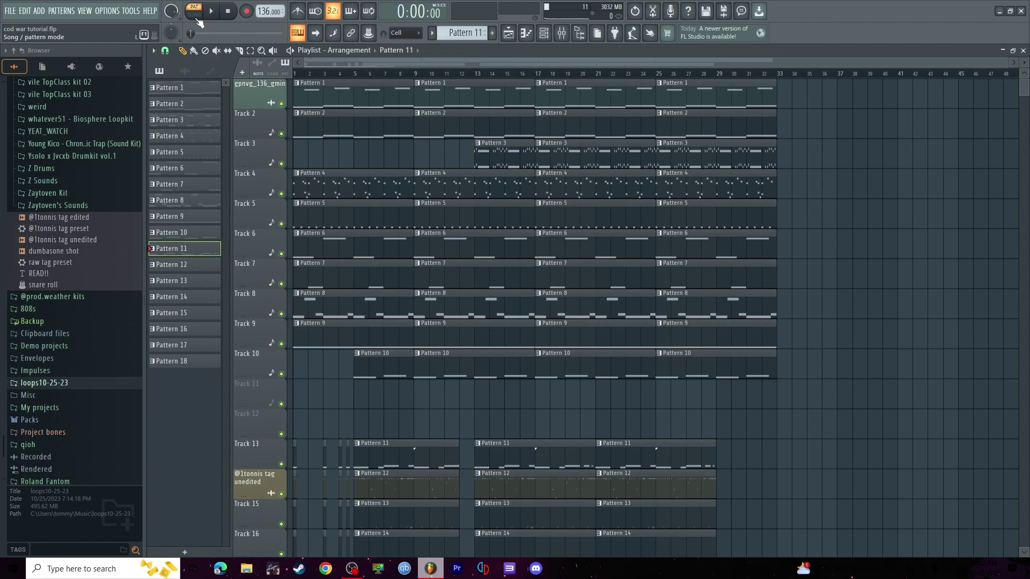
pyautogui.rightClick(274, 79)
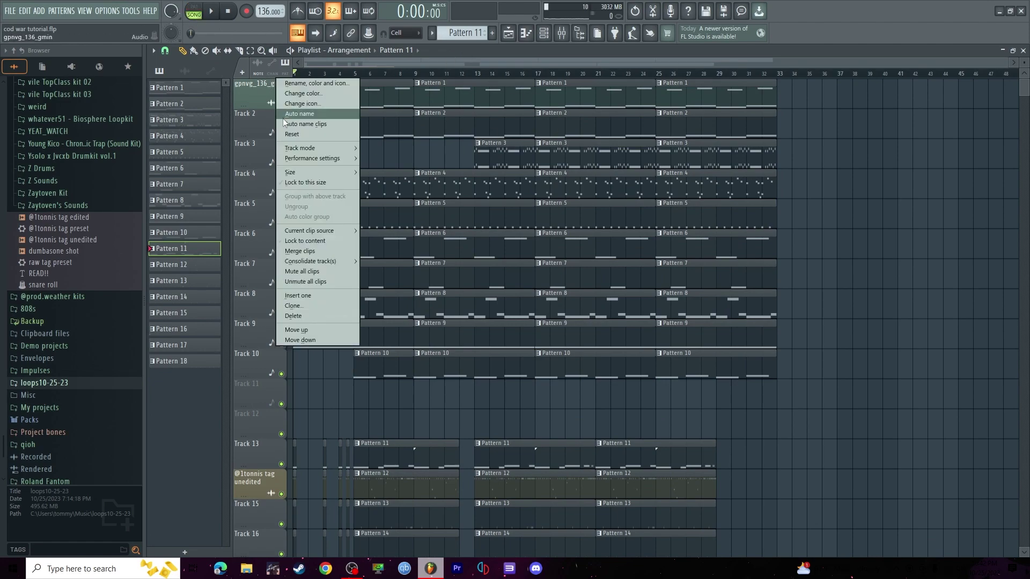
pyautogui.moveTo(271, 107); pyautogui.dragTo(285, 373)
pyautogui.rightClick(281, 99)
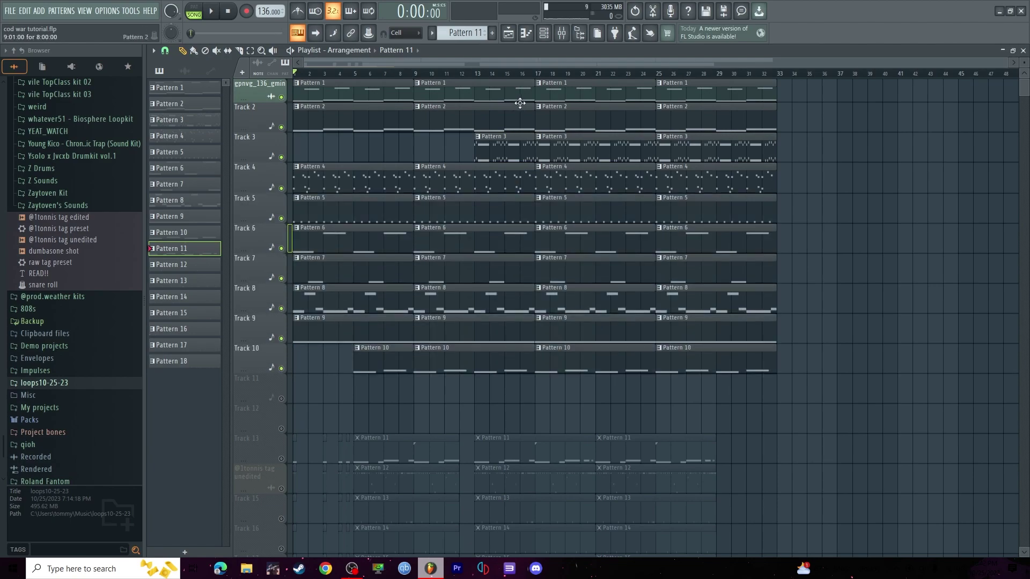
pyautogui.rightClick(265, 91)
pyautogui.click(280, 131)
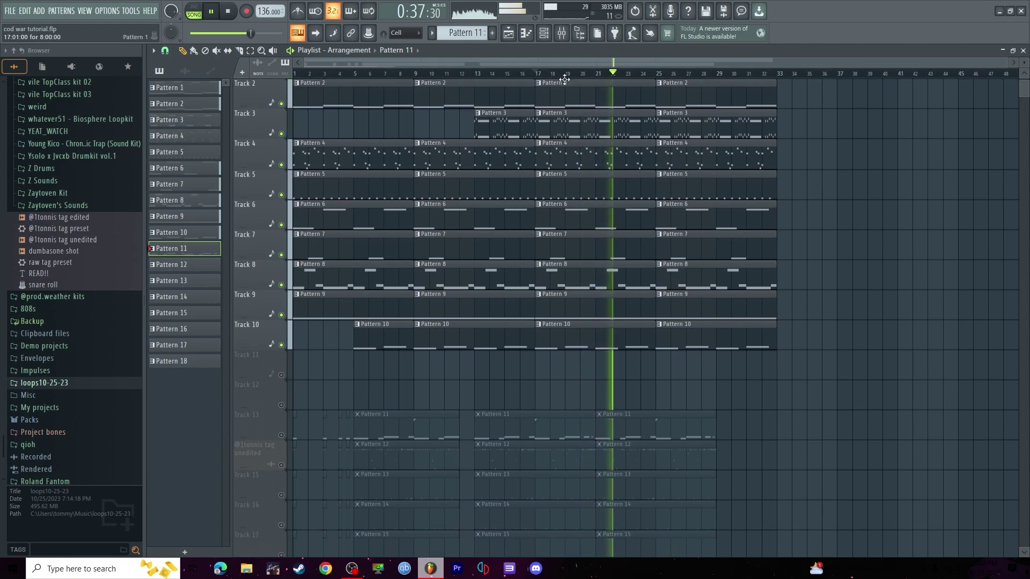
# Stop the song at the drum section of the playlist and unmute all the remaining tracks
pyautogui.scroll(-2, 563, 80)
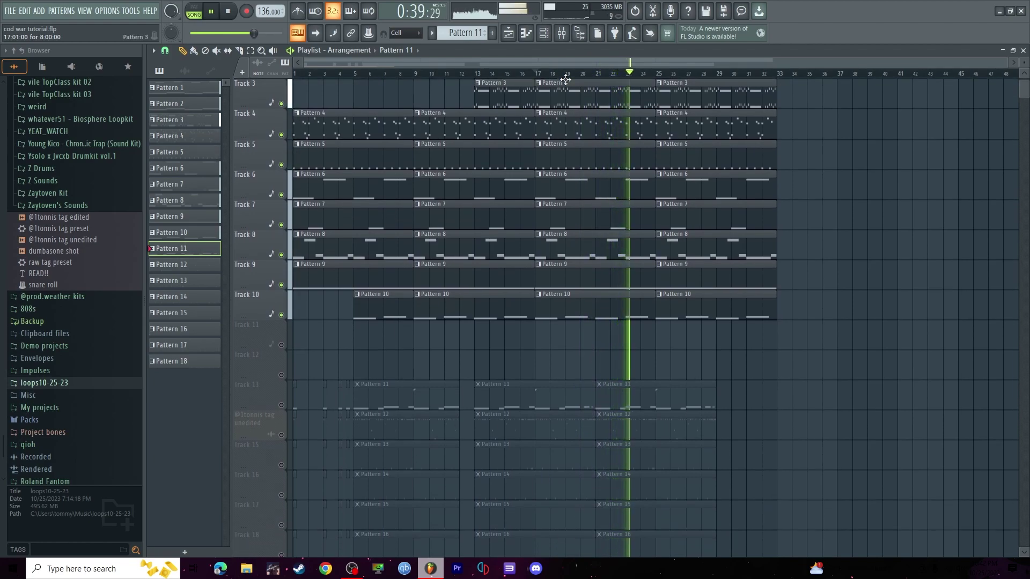
pyautogui.scroll(-6, 566, 80)
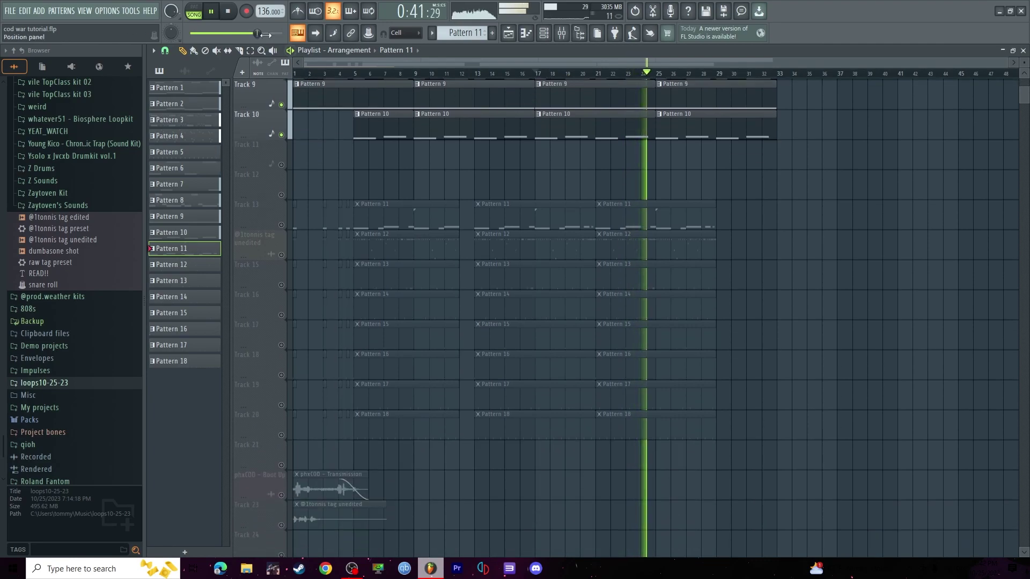
pyautogui.click(227, 11)
pyautogui.rightClick(281, 226)
pyautogui.rightClick(282, 226)
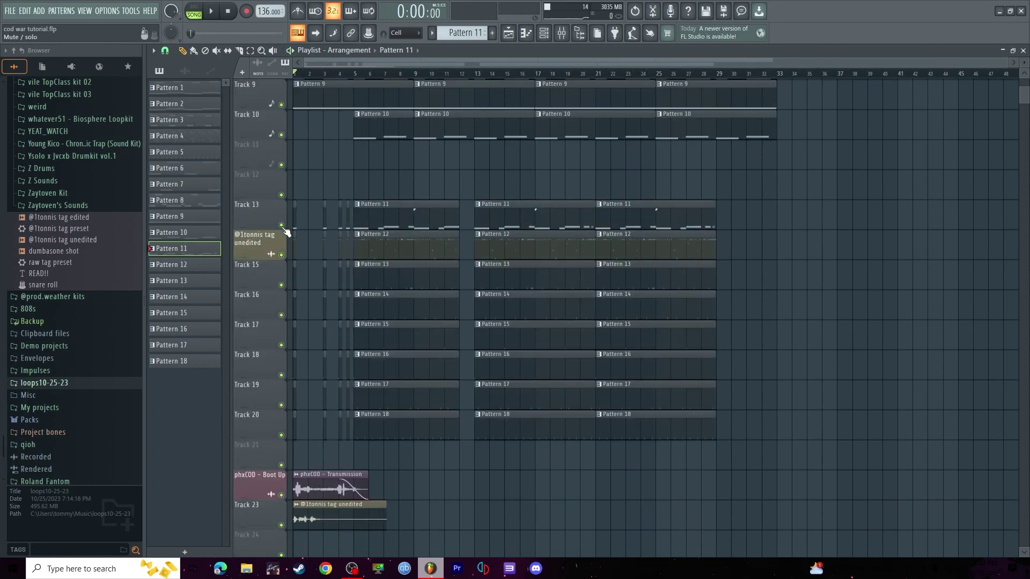
# Open Pattern 11 in the piano roll, view the "phx808 - Top Bully" sampler and mixer track, and play its notes
pyautogui.doubleClick(505, 214)
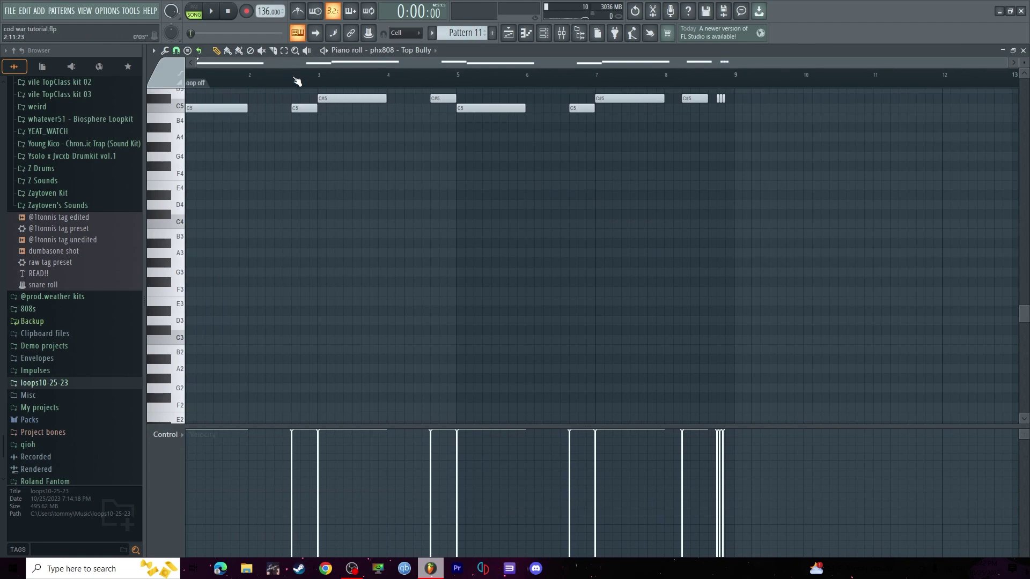
pyautogui.click(425, 53)
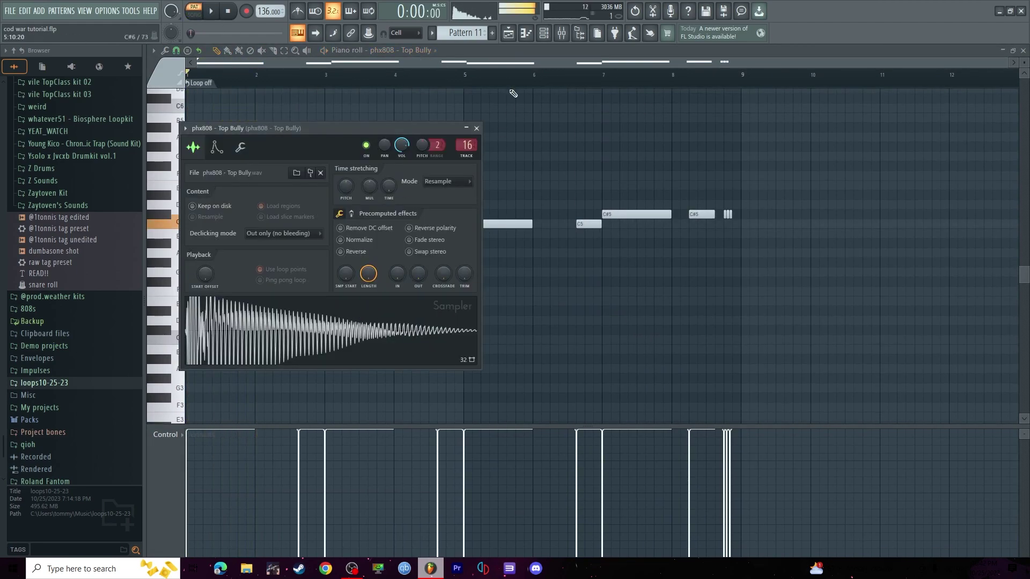
pyautogui.click(569, 33)
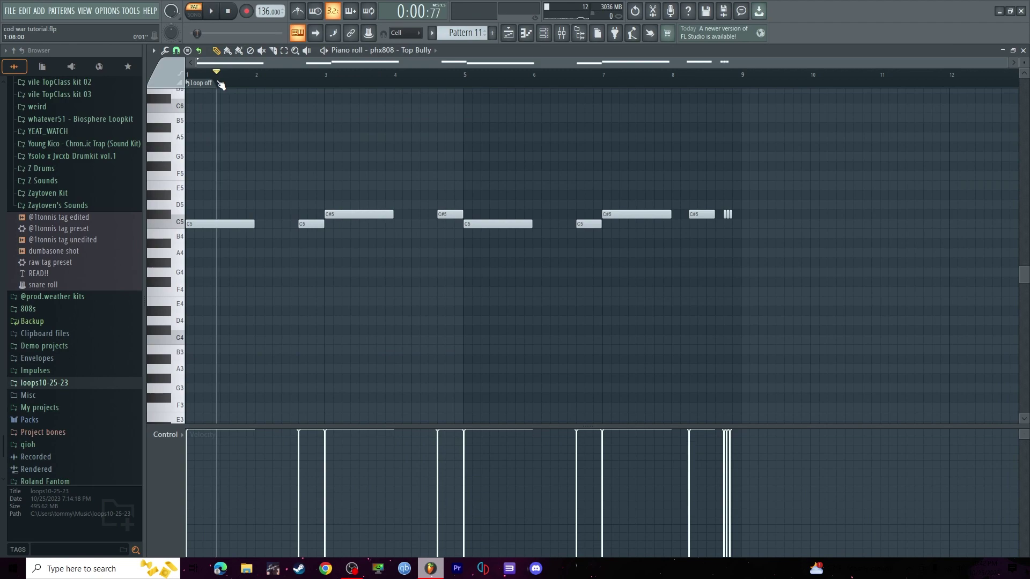
pyautogui.press('space')
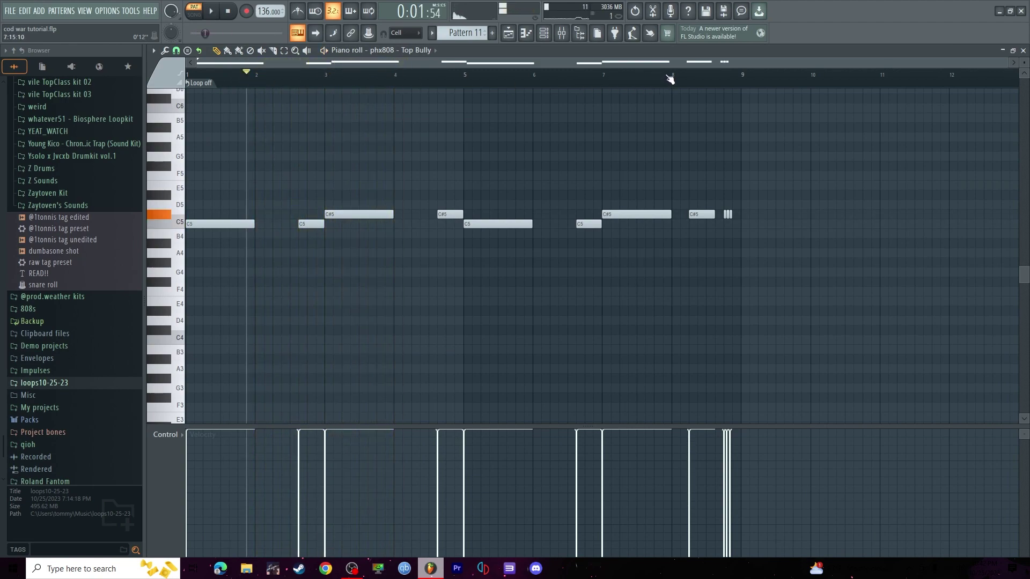
pyautogui.press('space')
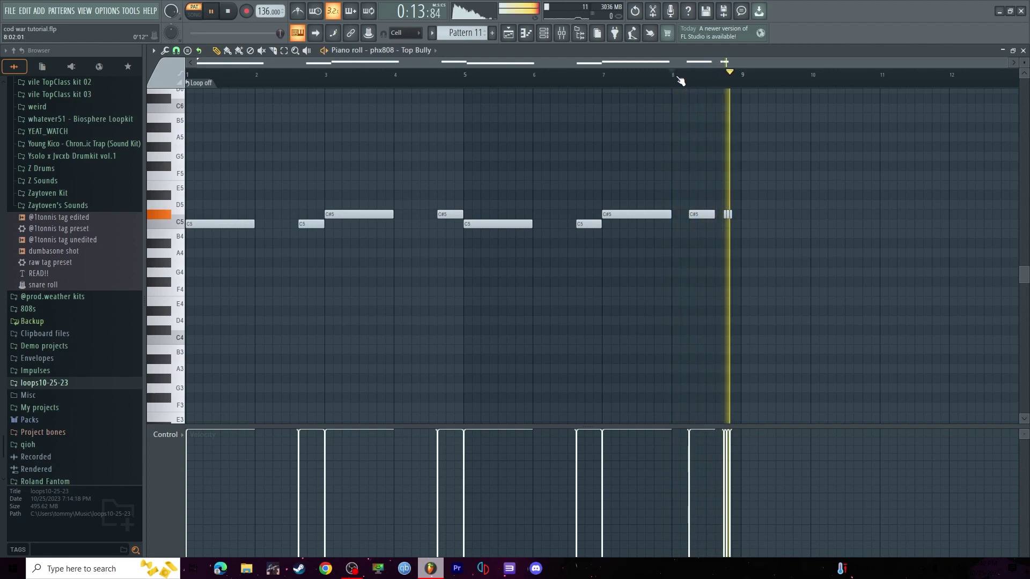
# Switch to Pattern 12, show the "takeover - #hit1 hi hat" notes and play through the whole pattern
pyautogui.scroll(-1, 460, 33)
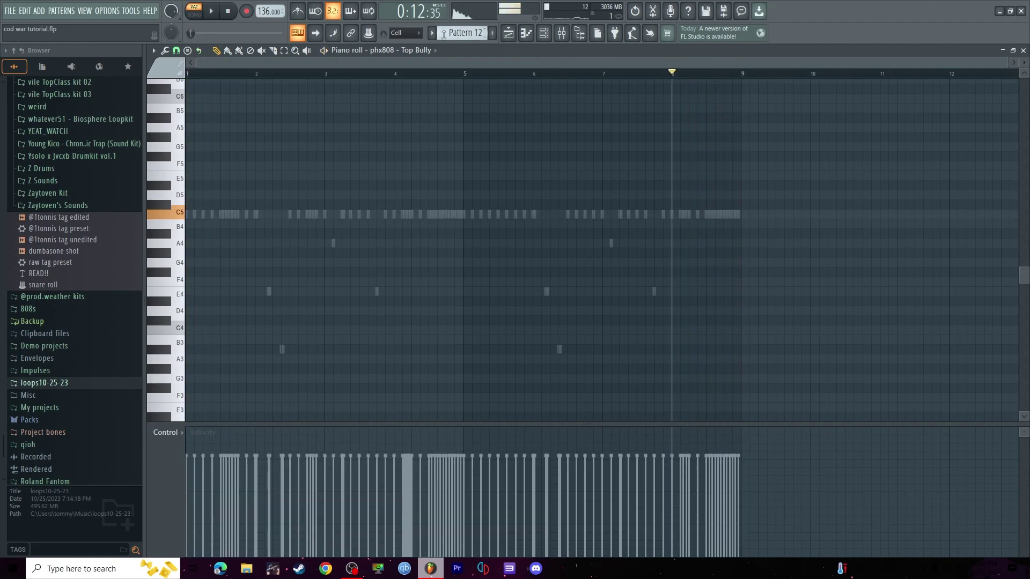
pyautogui.scroll(1, 405, 49)
pyautogui.press('space')
pyautogui.scroll(-1, 421, 128)
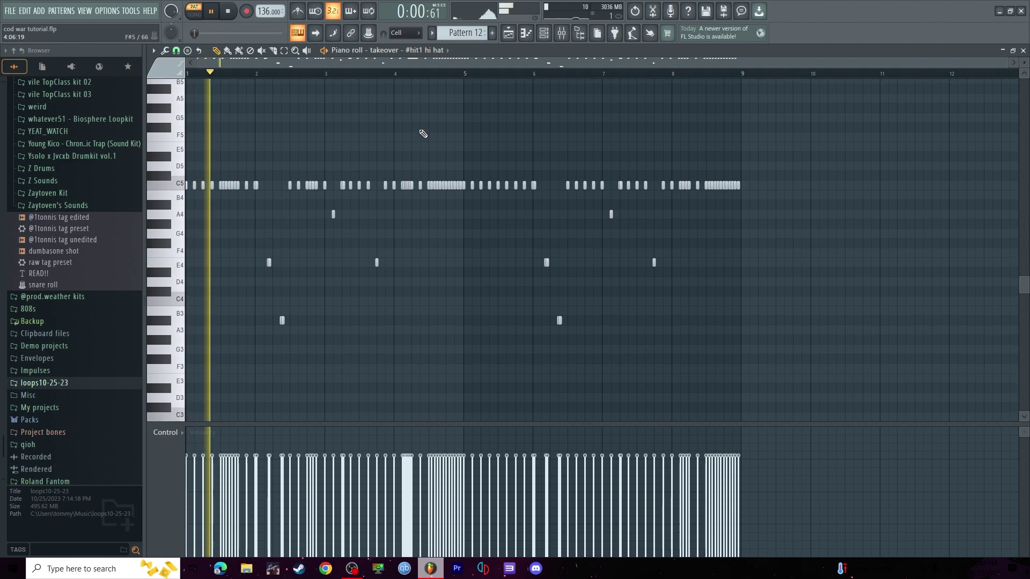
pyautogui.scroll(3, 252, 83)
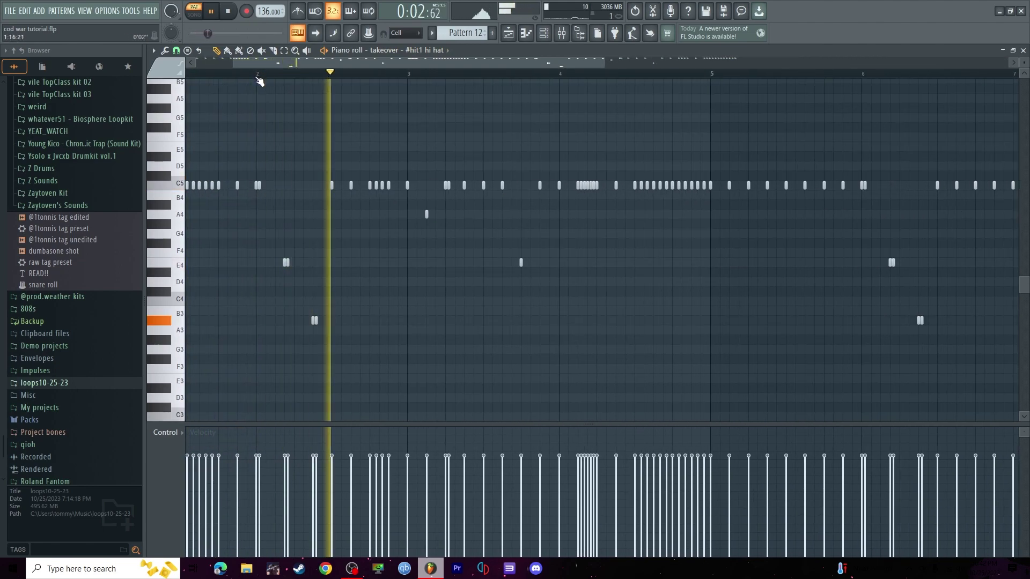
pyautogui.scroll(-2, 260, 81)
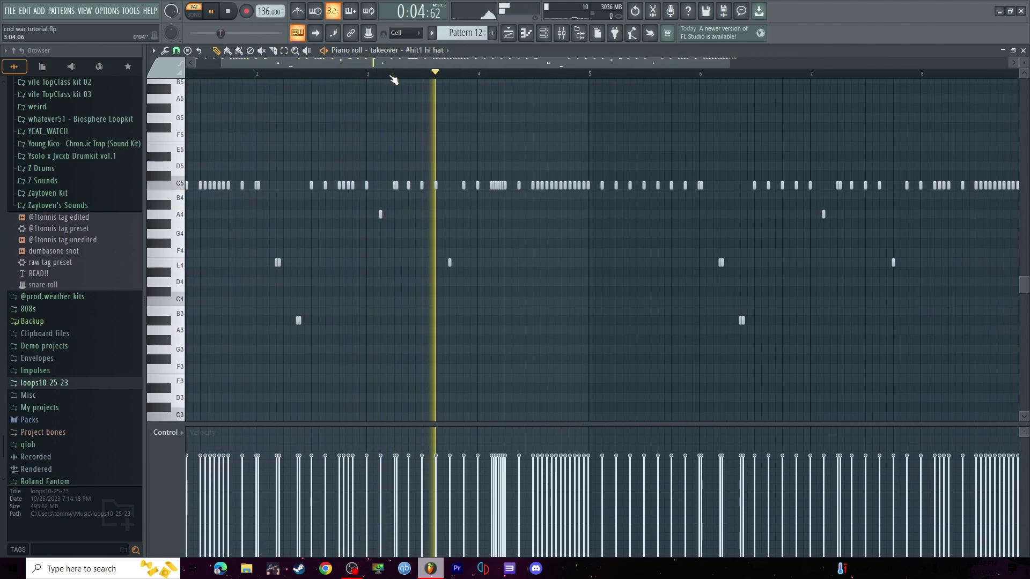
pyautogui.moveTo(449, 64); pyautogui.dragTo(514, 70)
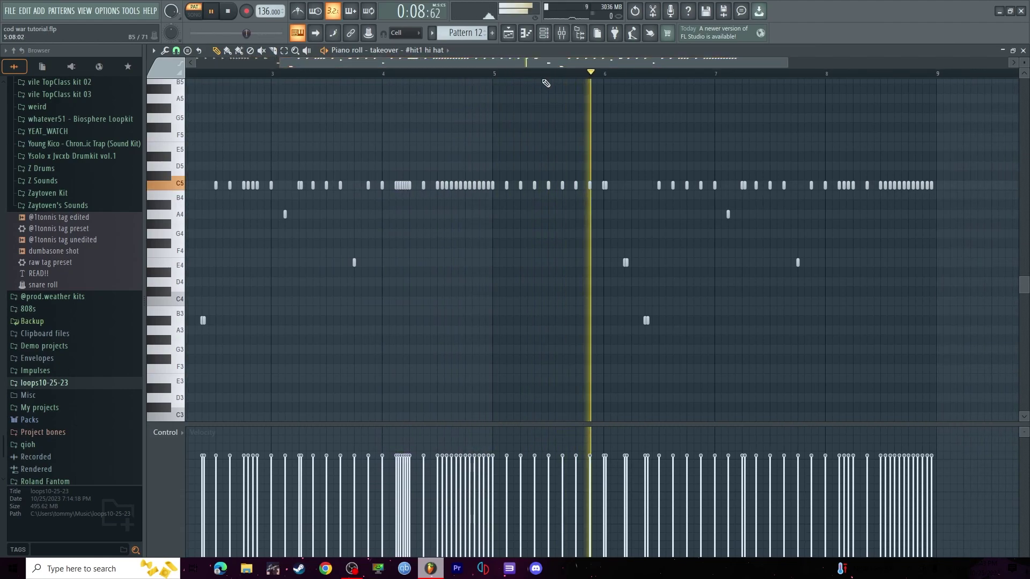
pyautogui.scroll(-2, 546, 81)
pyautogui.scroll(-4, 483, 161)
pyautogui.scroll(5, 430, 107)
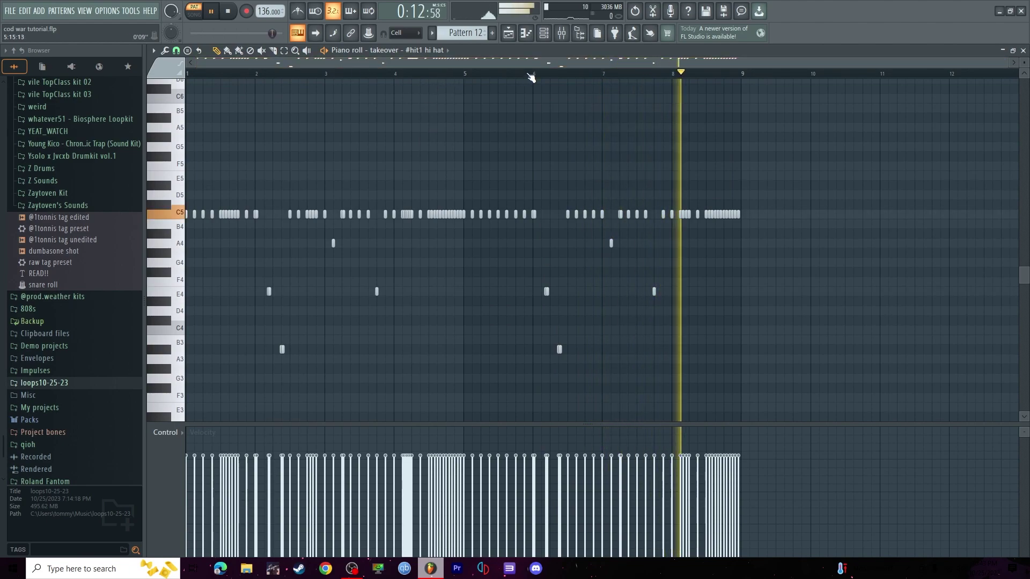
# Change the piano roll snap, add a C5 hi-hat roll on the third beat of bar 5, and play Pattern 12
pyautogui.scroll(4, 531, 78)
pyautogui.press('space')
pyautogui.click(188, 54)
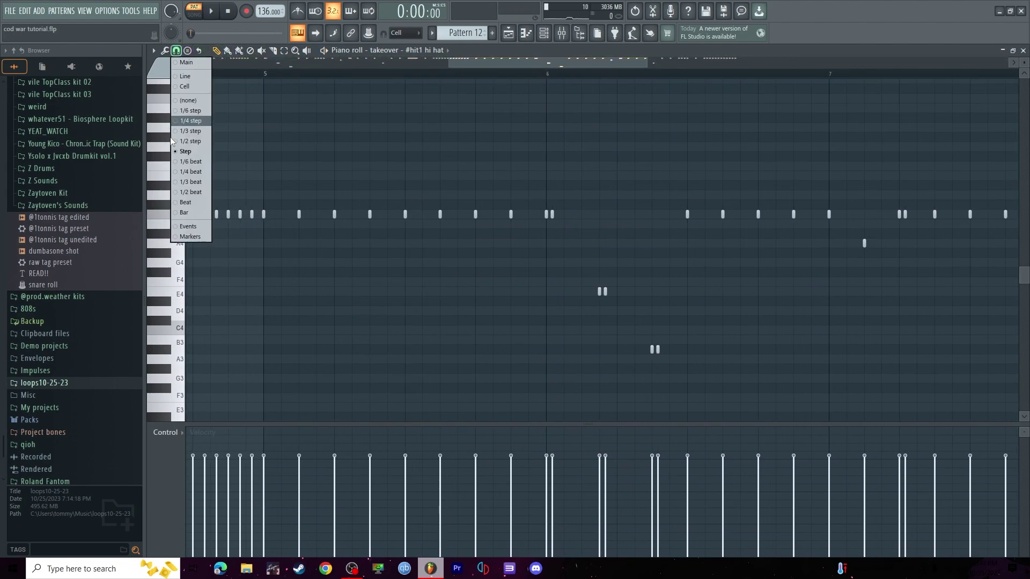
pyautogui.click(190, 145)
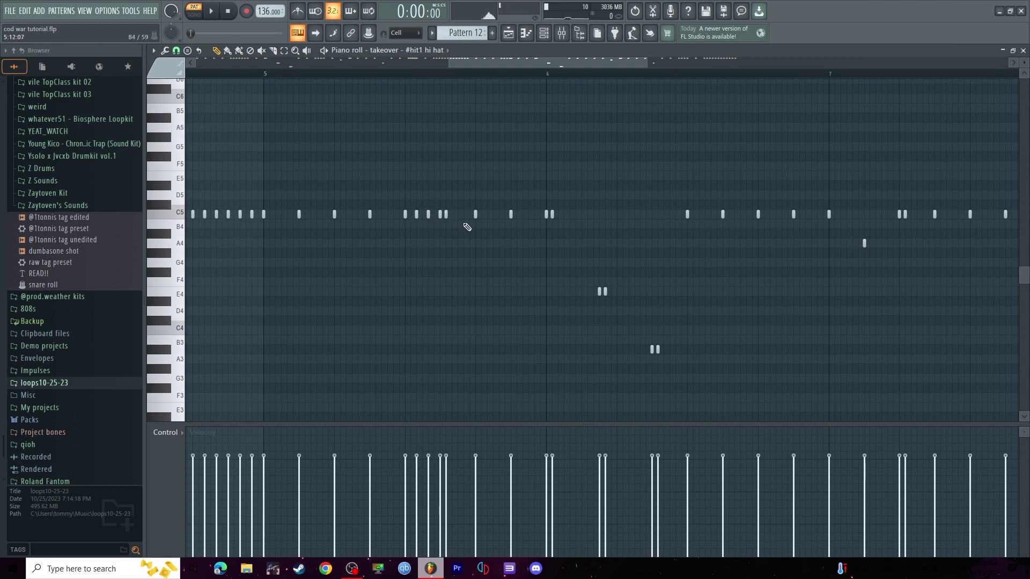
pyautogui.scroll(4, 488, 83)
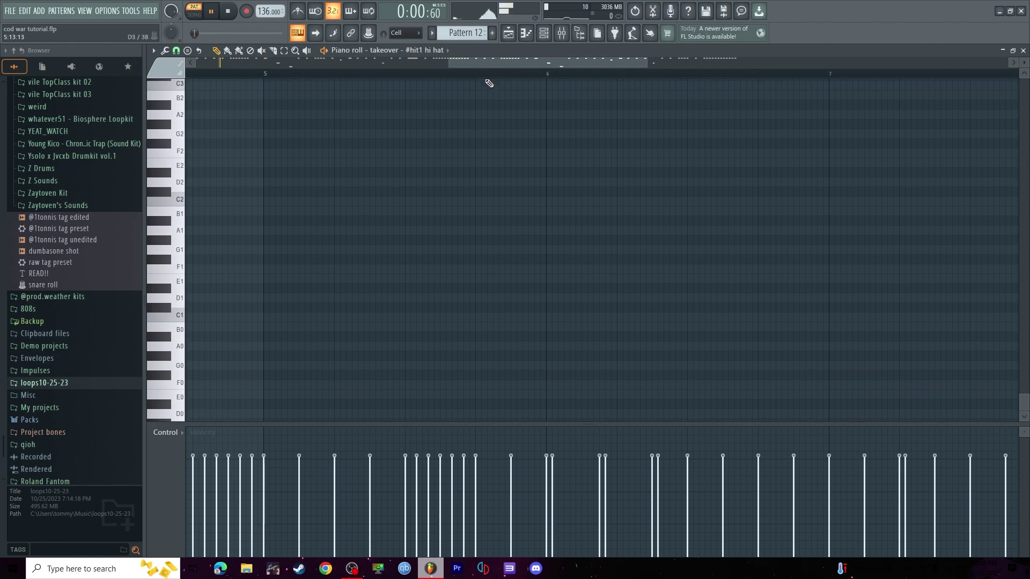
pyautogui.scroll(-4, 455, 113)
pyautogui.scroll(-4, 408, 161)
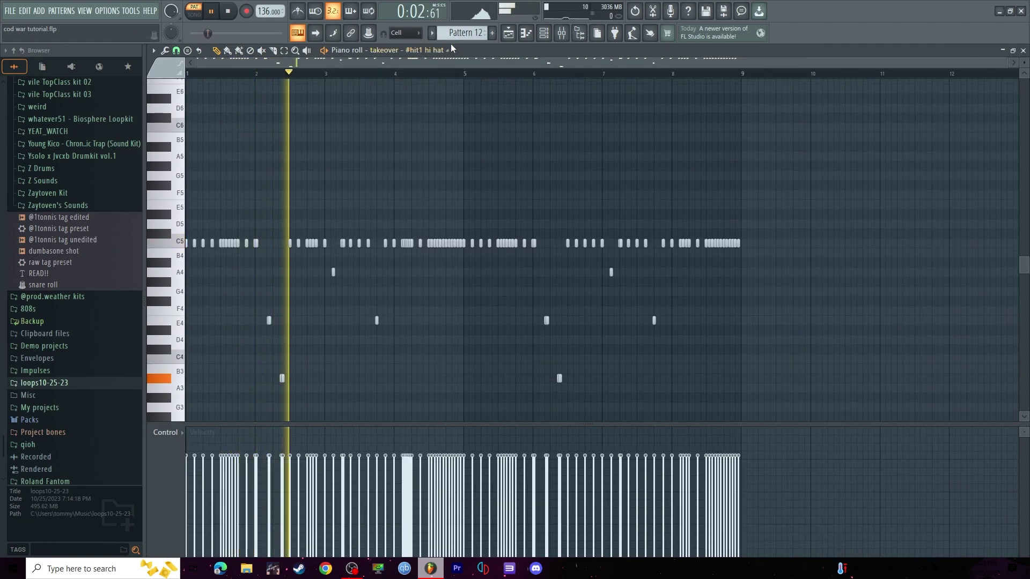
pyautogui.press('space')
# Switch to Pattern 13, show the "takeover - ferrari snare" notes in the piano roll, and play the pattern
pyautogui.moveTo(453, 35); pyautogui.dragTo(453, 27)
pyautogui.scroll(-3, 445, 94)
pyautogui.press('space')
pyautogui.click(375, 50)
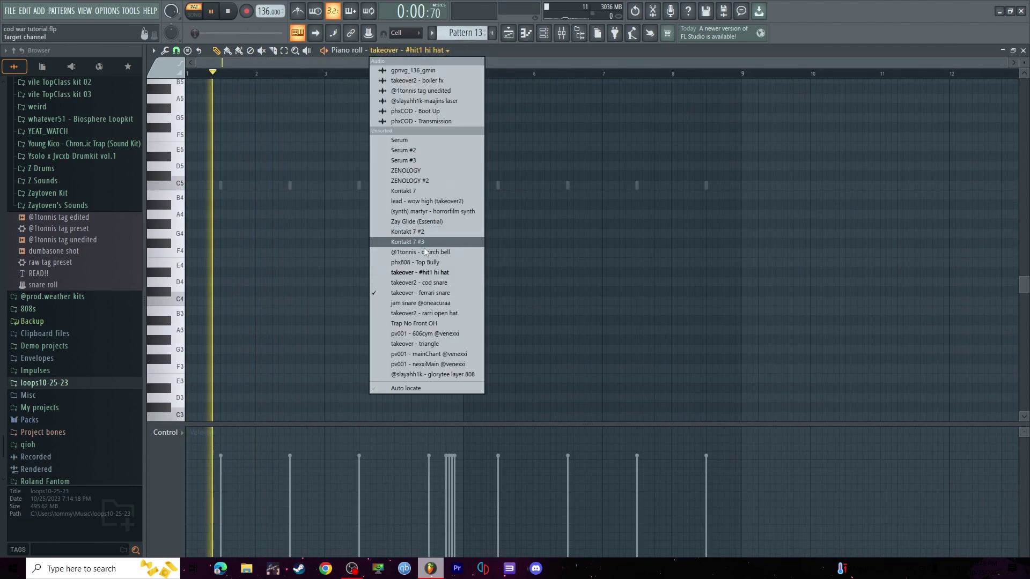
pyautogui.click(422, 292)
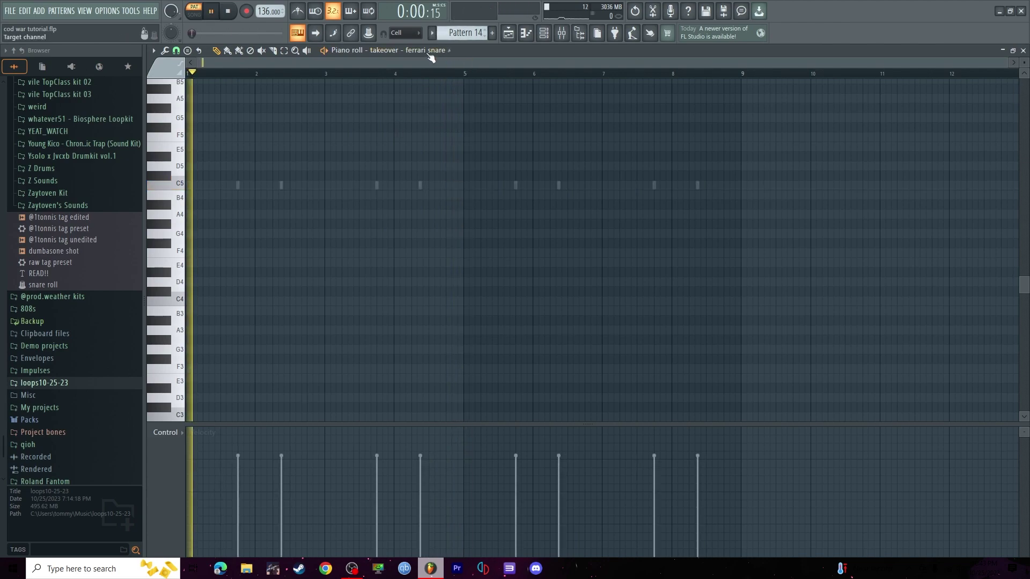
# Show the "takeover2 - rarri open hat" notes of Pattern 14 and play them
pyautogui.click(427, 52)
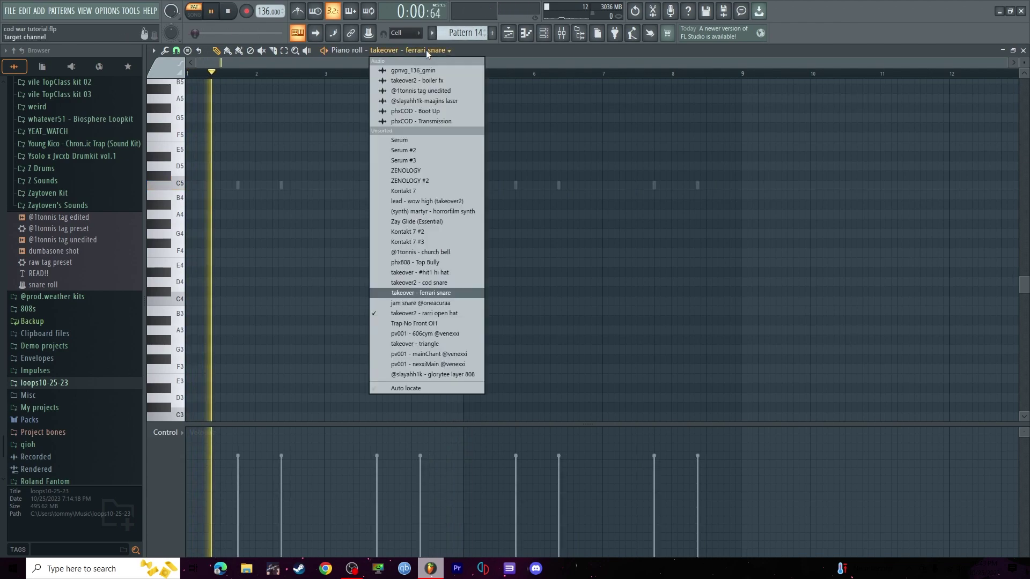
pyautogui.click(425, 50)
pyautogui.scroll(-2, 428, 50)
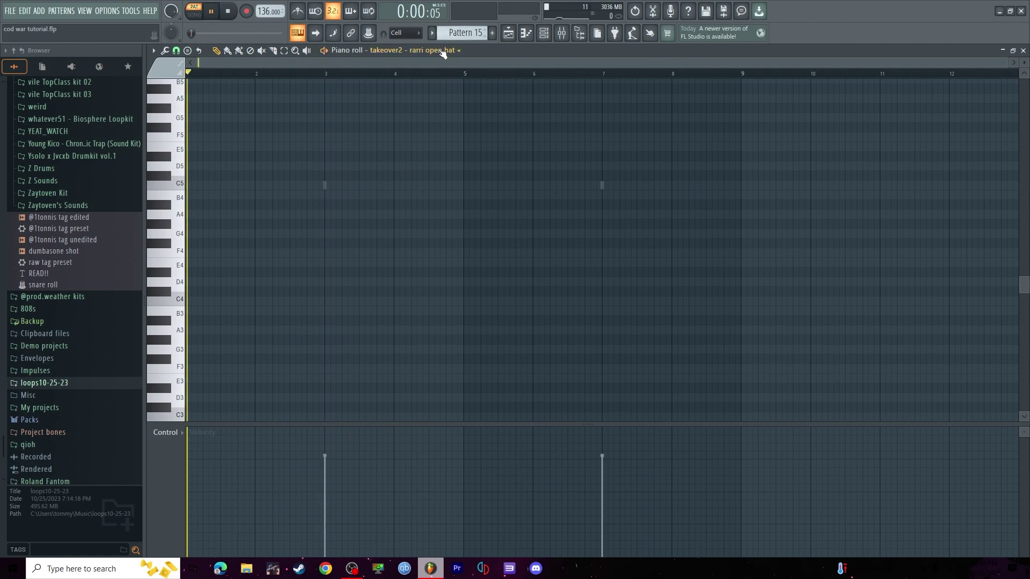
# Show the "Trap No Front OH" notes of Pattern 15 and play from just before bar 3
pyautogui.scroll(-1, 441, 53)
pyautogui.click(302, 73)
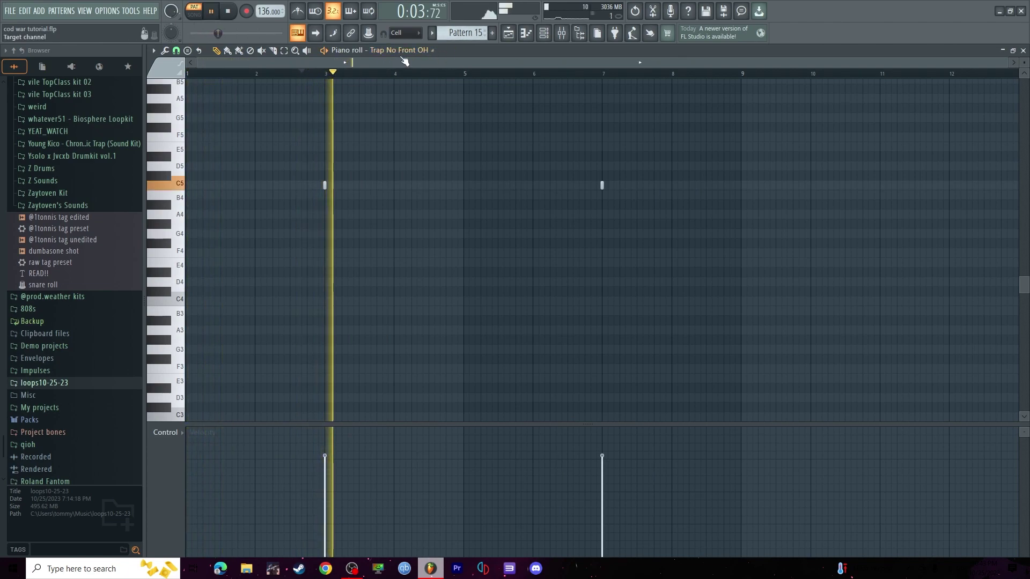
pyautogui.press('space')
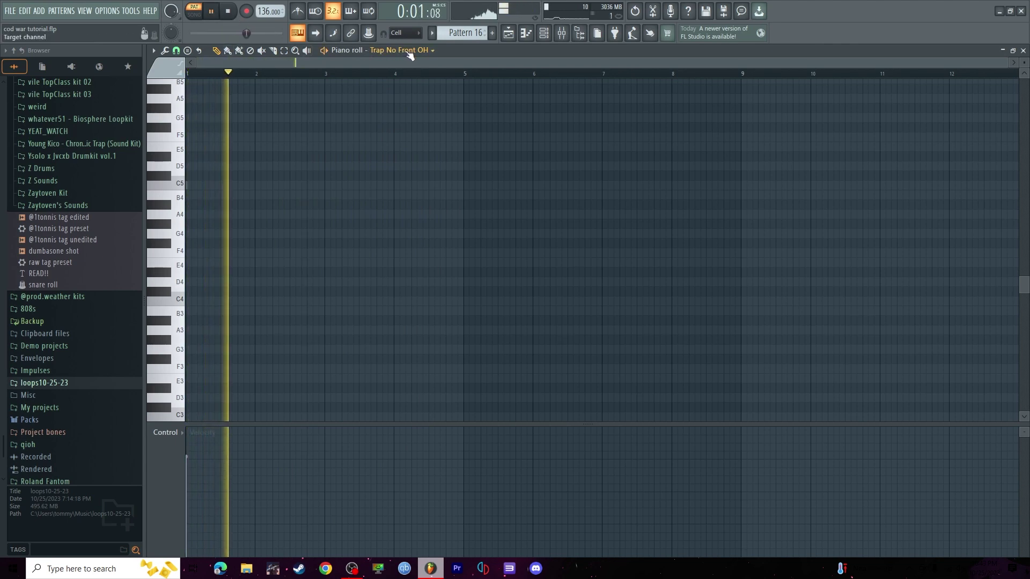
# Play Patterns 16 and 17, showing the "takeover - triangle" notes of Pattern 17
pyautogui.press('space')
pyautogui.press('space')
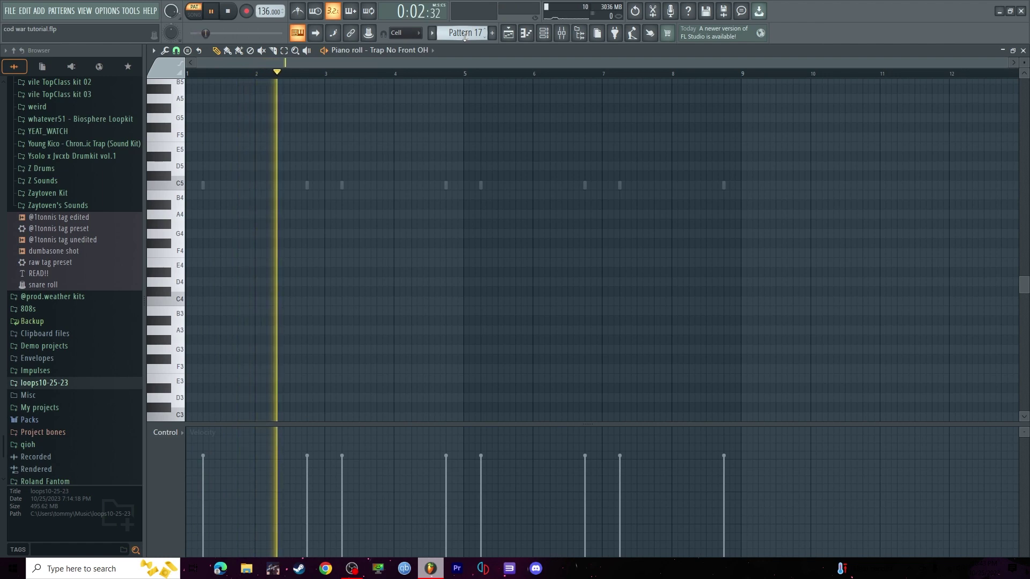
pyautogui.scroll(-1, 429, 53)
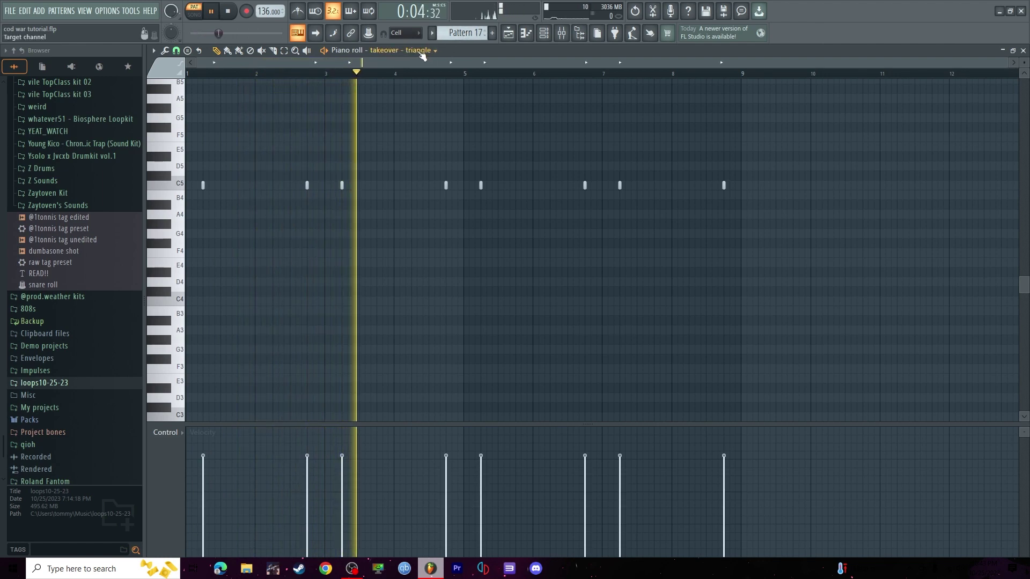
pyautogui.press('space')
# Switch to Pattern 18, show the "pv001 - mainChant" notes, and play the pattern
pyautogui.scroll(-1, 462, 33)
pyautogui.press('space')
pyautogui.scroll(-1, 417, 55)
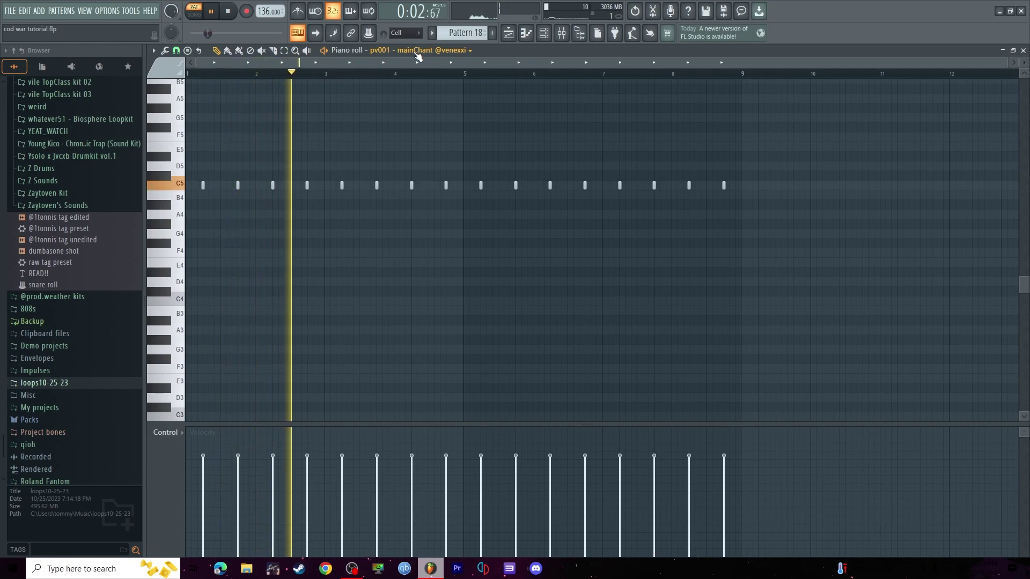
pyautogui.press('space')
# Move on to Pattern 19, and bring up the playlist in song mode at the audio tracks below the drums
pyautogui.press('+')
pyautogui.click(507, 35)
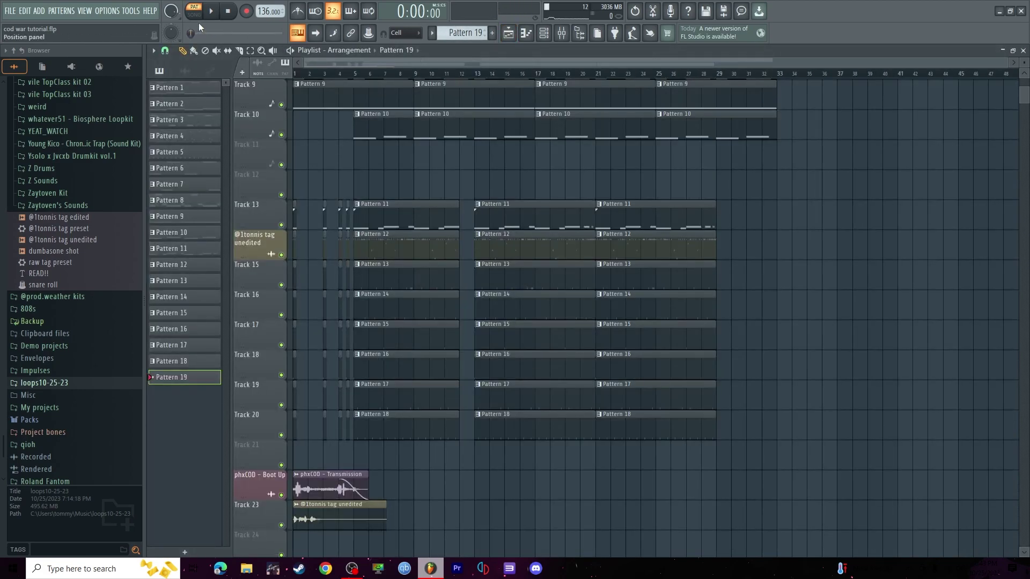
pyautogui.scroll(-3, 322, 230)
pyautogui.scroll(3, 322, 76)
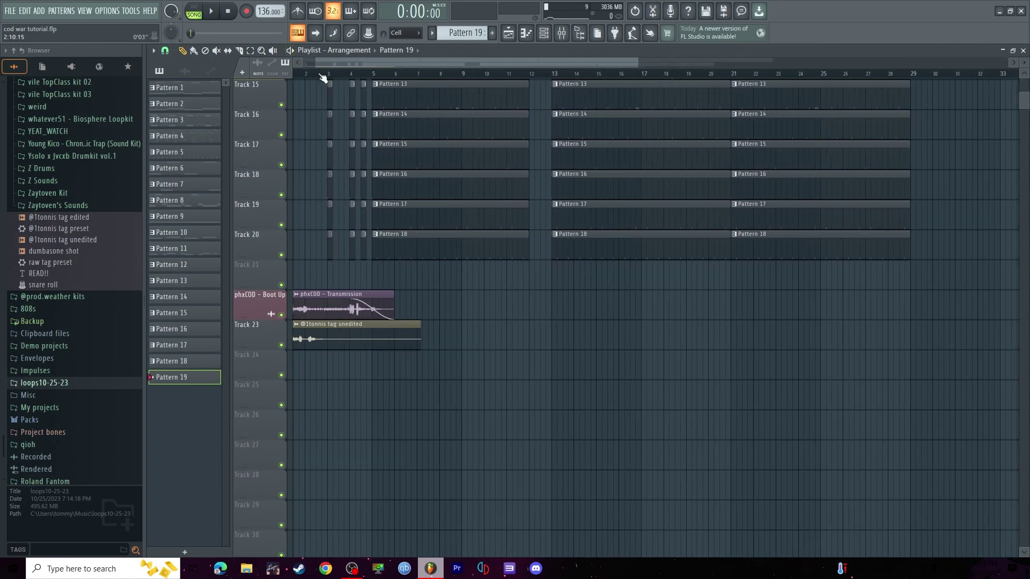
pyautogui.rightClick(281, 314)
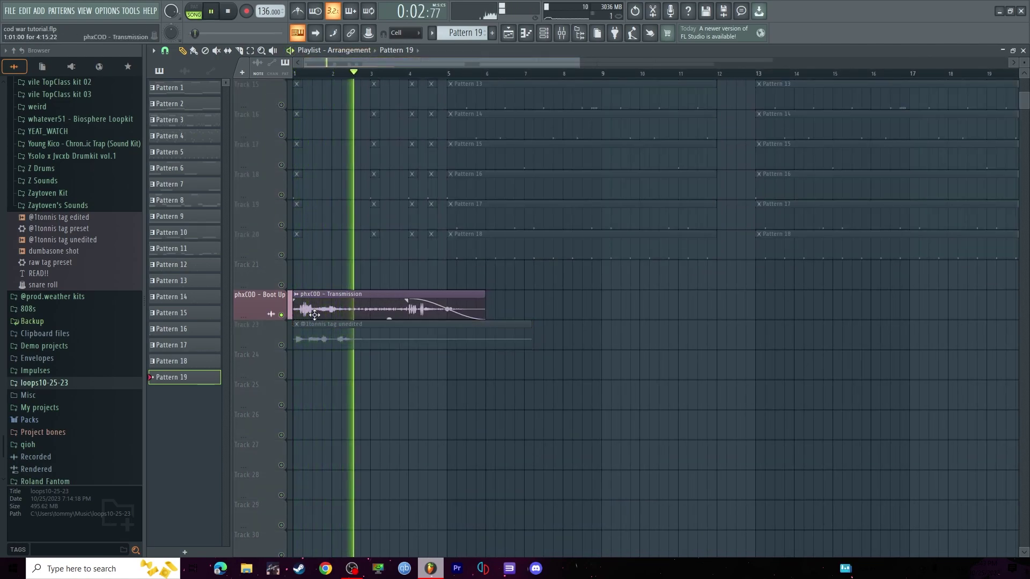
pyautogui.rightClick(280, 345)
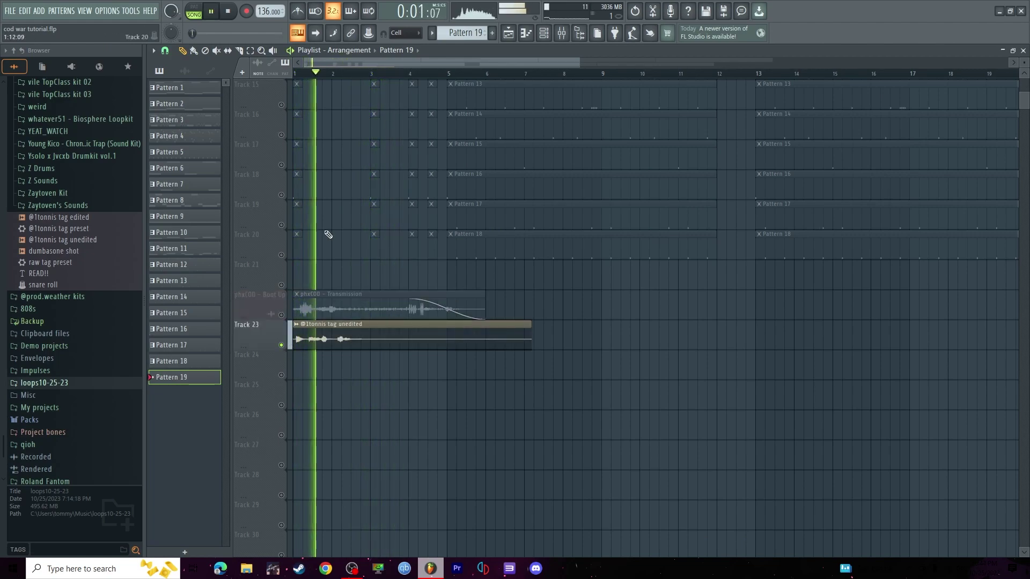
pyautogui.keyDown('ctrl'); pyautogui.scroll(-3, 301, 297); pyautogui.keyUp('ctrl')
pyautogui.scroll(3, 304, 296)
pyautogui.scroll(3, 292, 294)
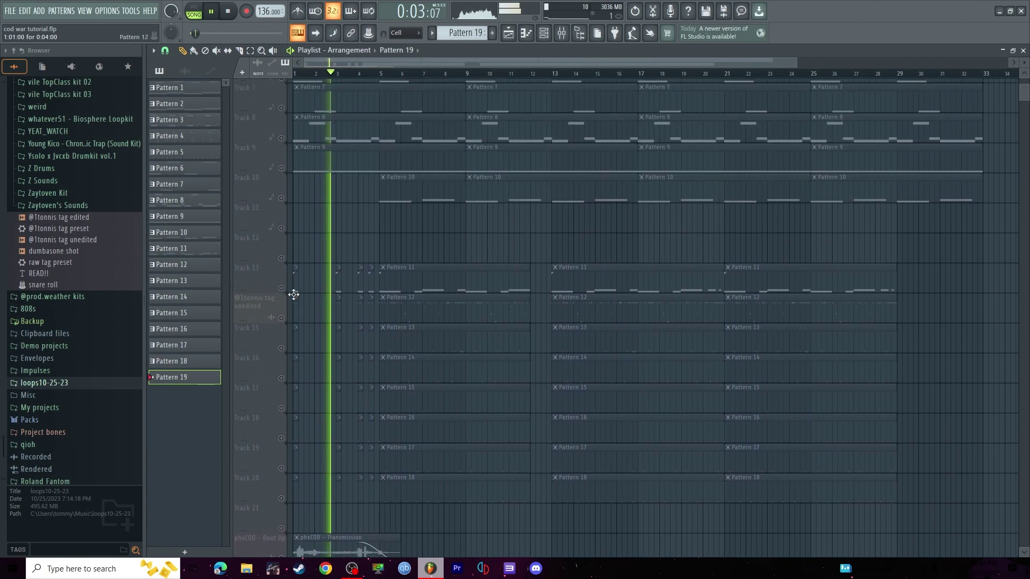
pyautogui.scroll(-5, 272, 292)
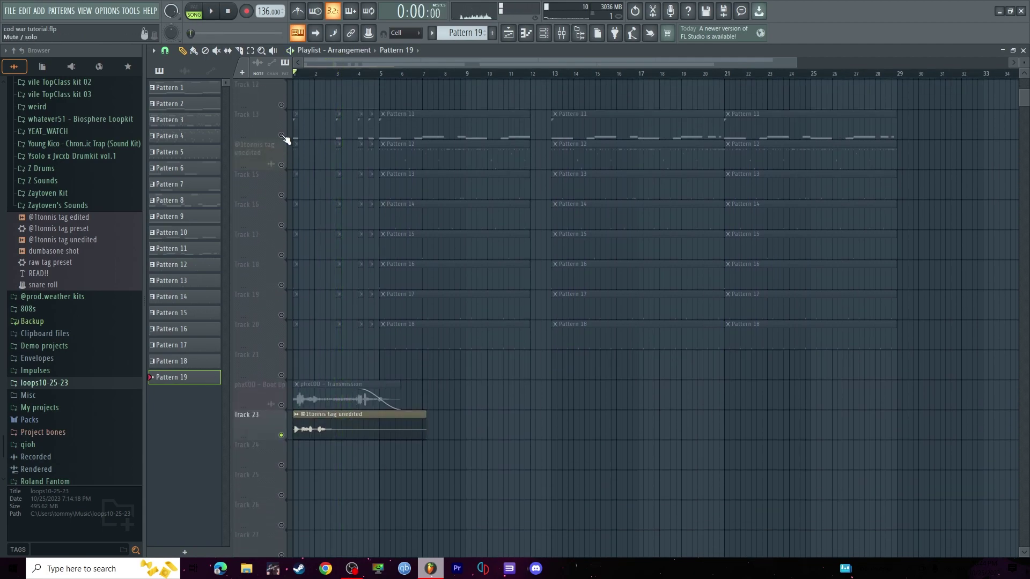
# Leave only drum Tracks 13 to 20 unmuted and play them together from bar 13
pyautogui.moveTo(282, 134); pyautogui.dragTo(281, 346)
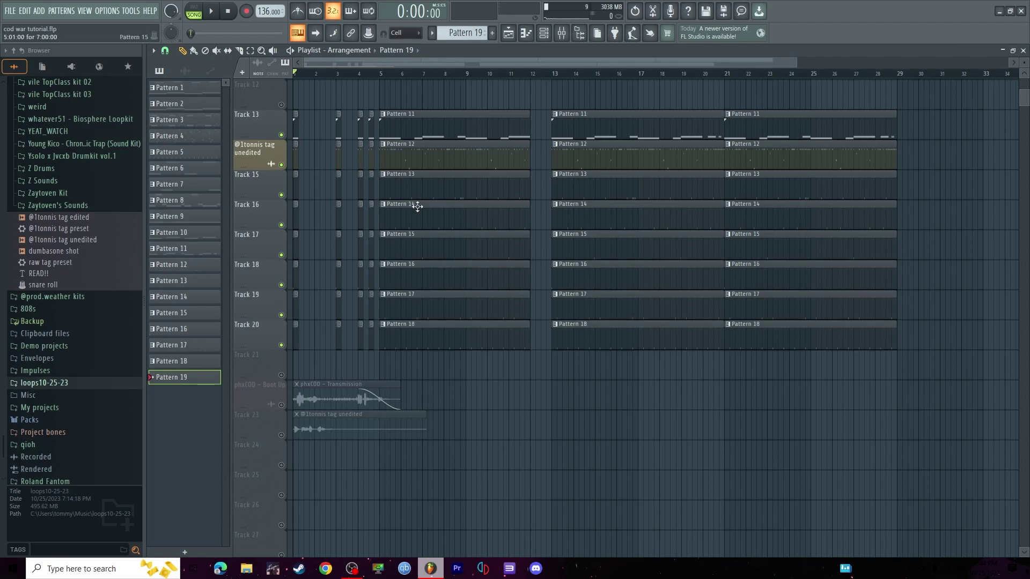
pyautogui.click(557, 74)
pyautogui.press('space')
pyautogui.scroll(3, 610, 114)
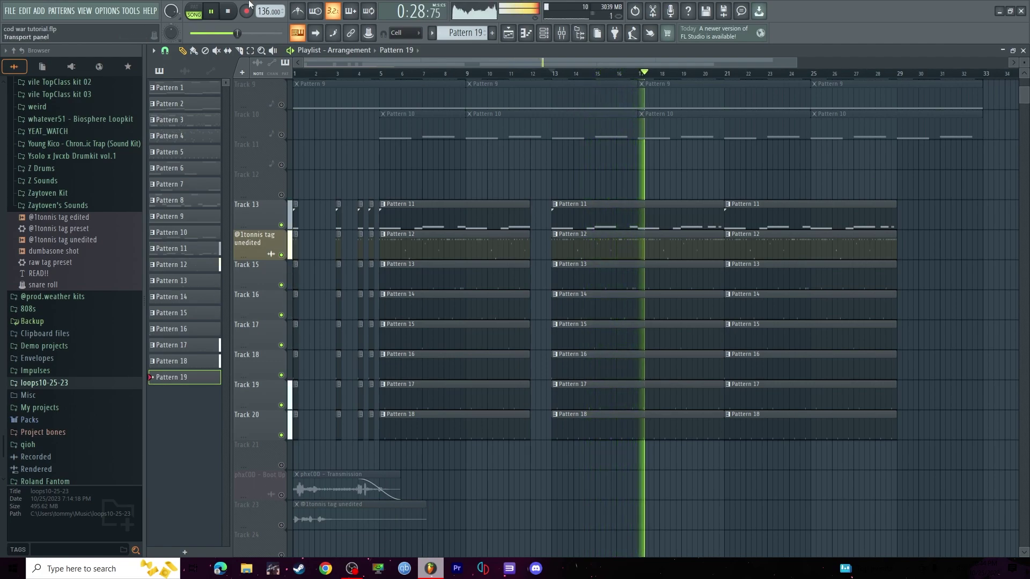
# Stop the drum playback and unmute all the remaining playlist tracks
pyautogui.click(229, 12)
pyautogui.scroll(-5, 382, 123)
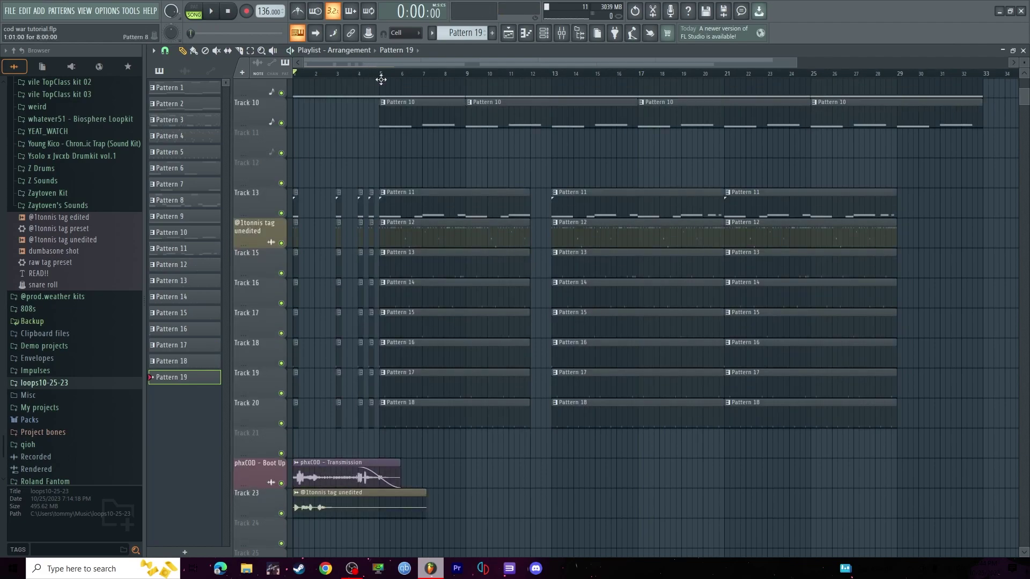
pyautogui.scroll(7, 382, 123)
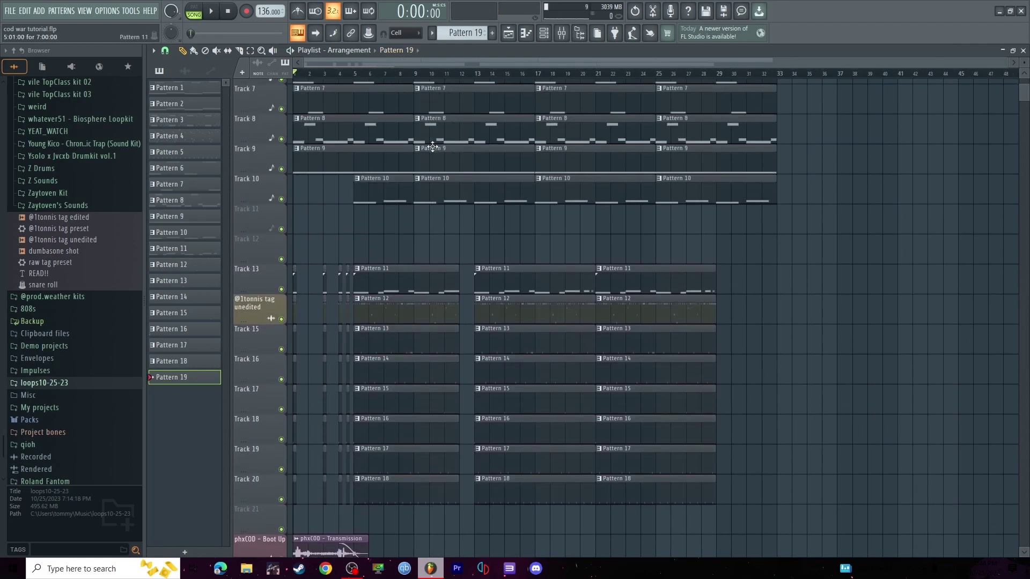
# Play the full arrangement from the start past bar 24, stop it, and switch to OBS
pyautogui.press('space')
pyautogui.scroll(-3, 436, 141)
pyautogui.scroll(4, 435, 156)
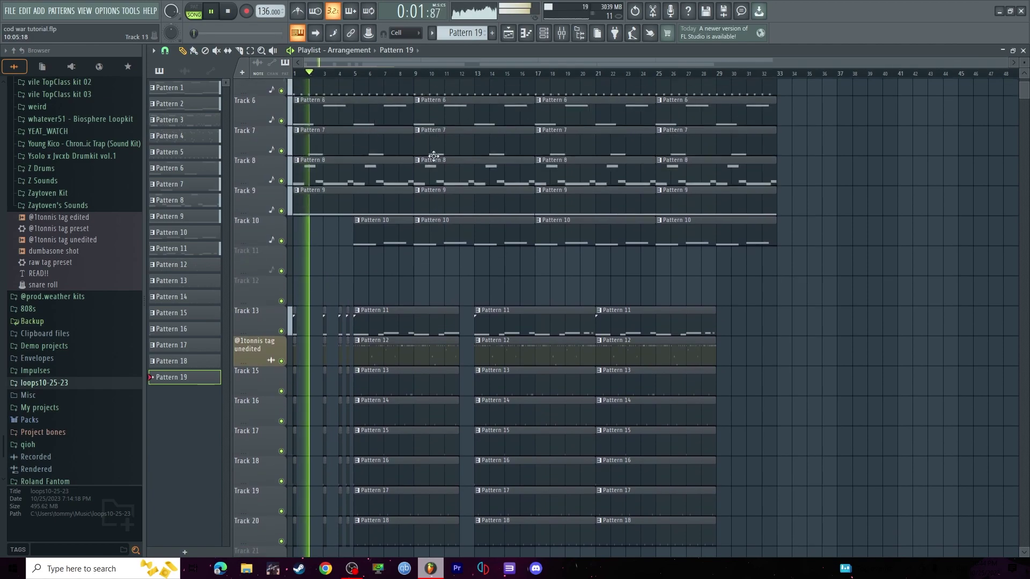
pyautogui.scroll(-4, 438, 168)
pyautogui.scroll(4, 436, 169)
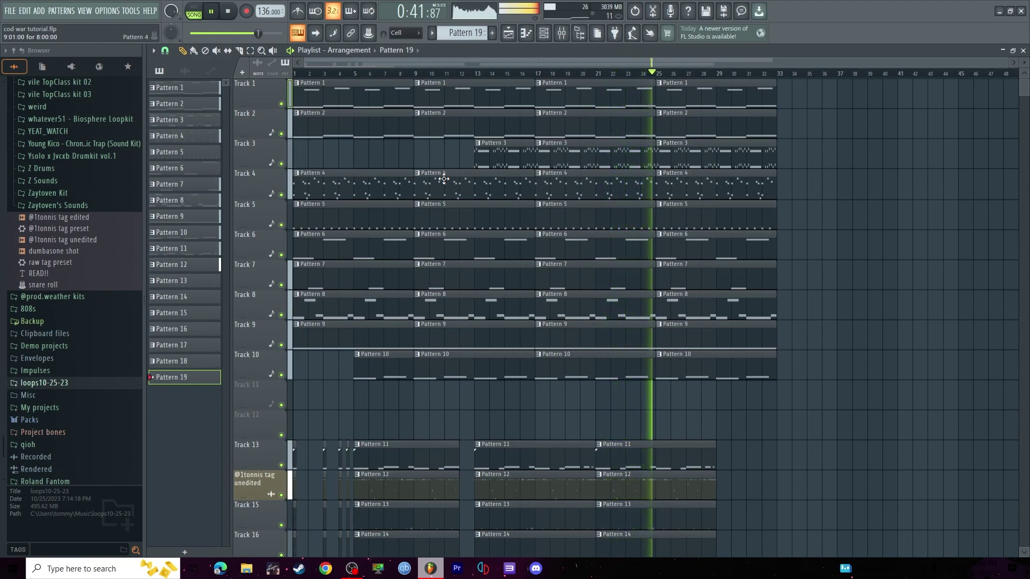
pyautogui.press('space')
pyautogui.hotkey('alt', 'Tab')
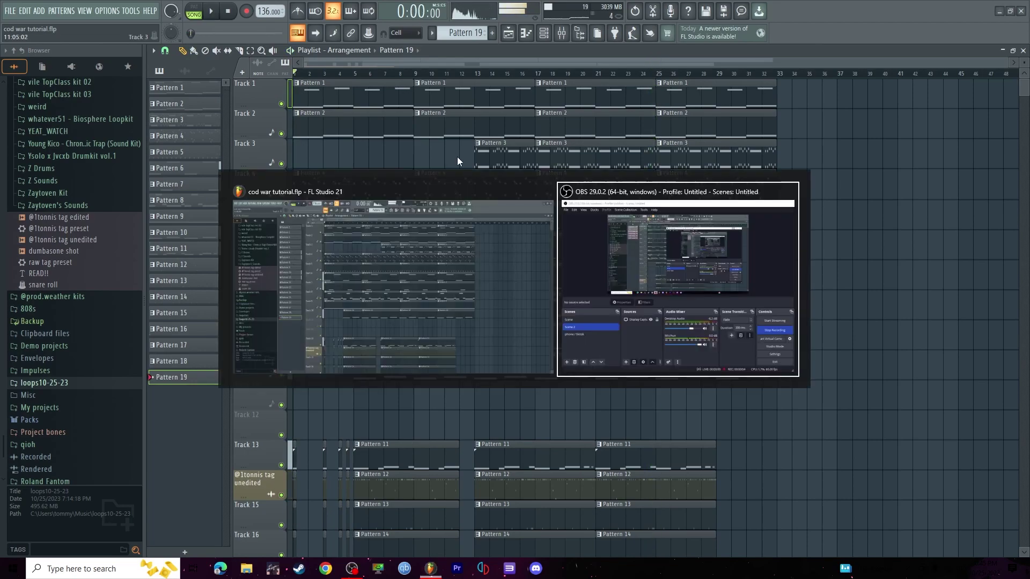